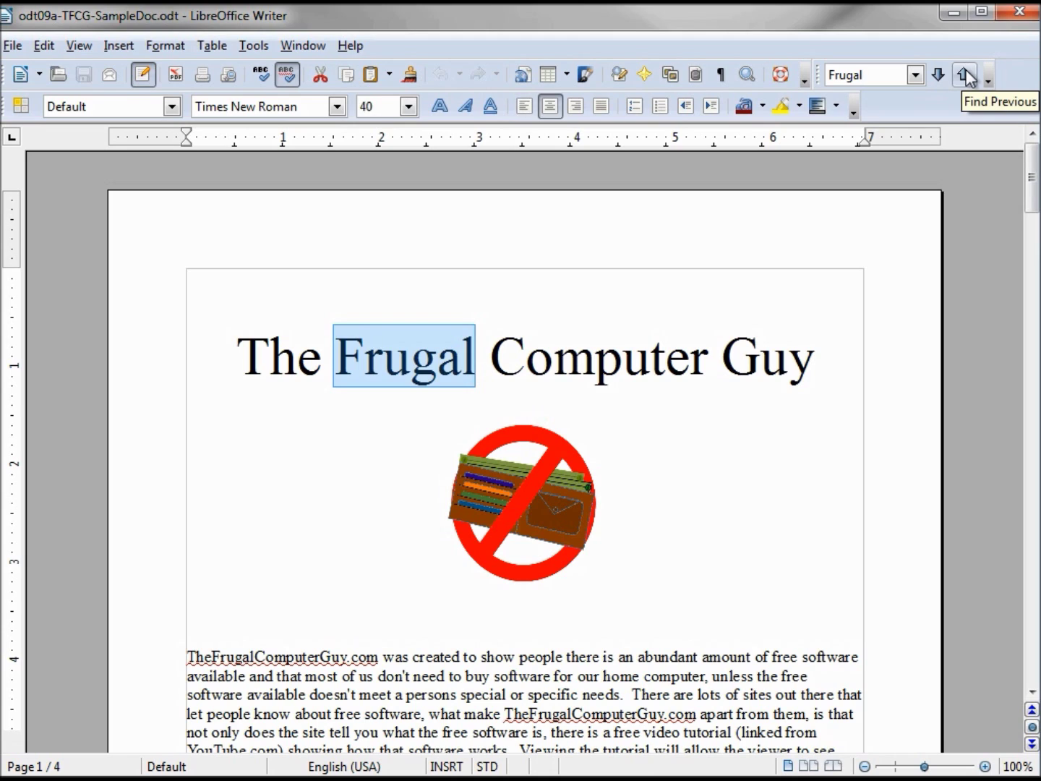
Step: Select the existing Frugal search term in the Find toolbar box
double_click(869, 75)
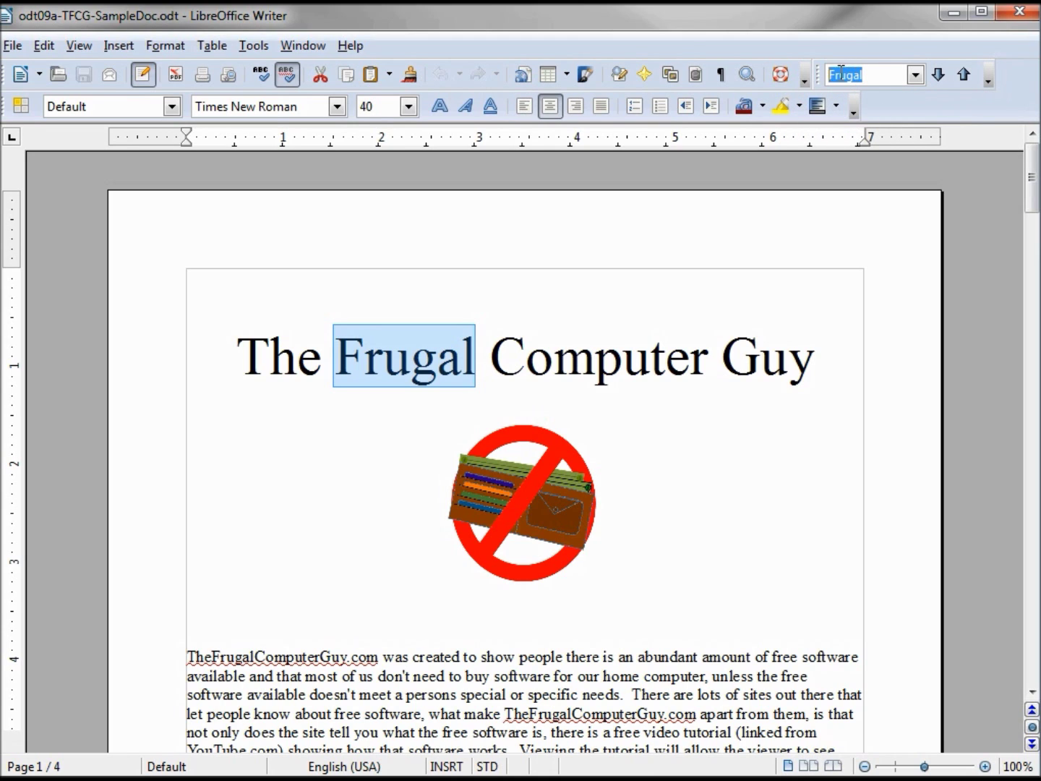
Step: Search the document for Libre, then switch the search term back to Frugal
type("Libre")
key("Return")
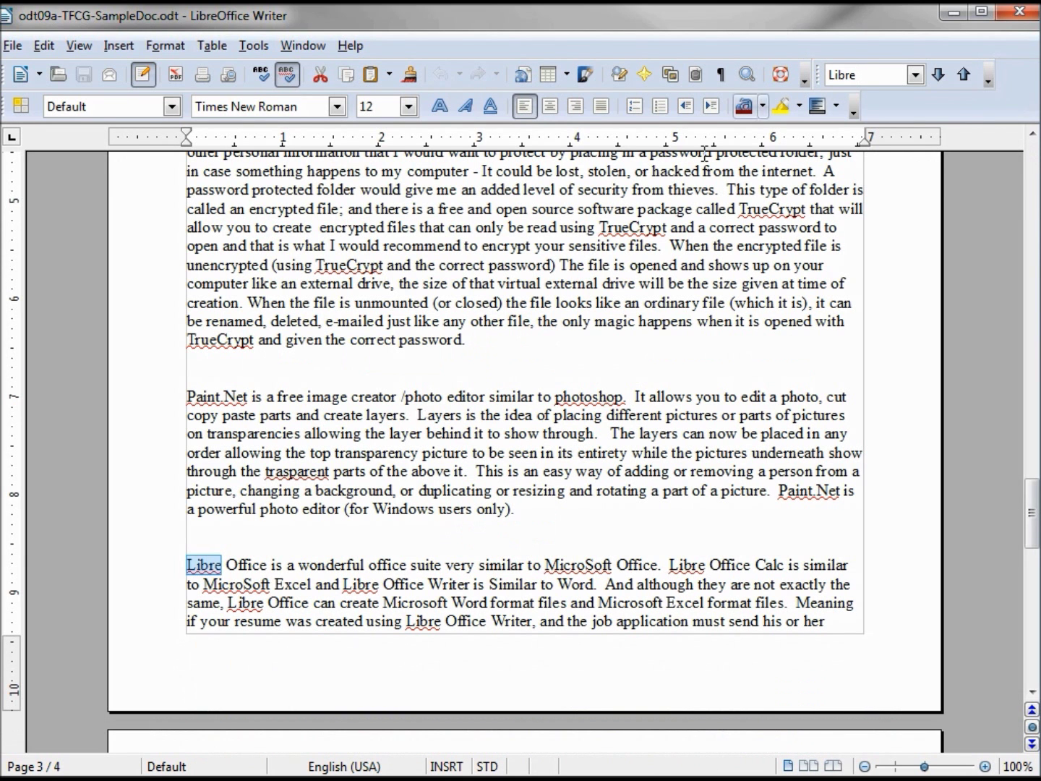
left_click(915, 73)
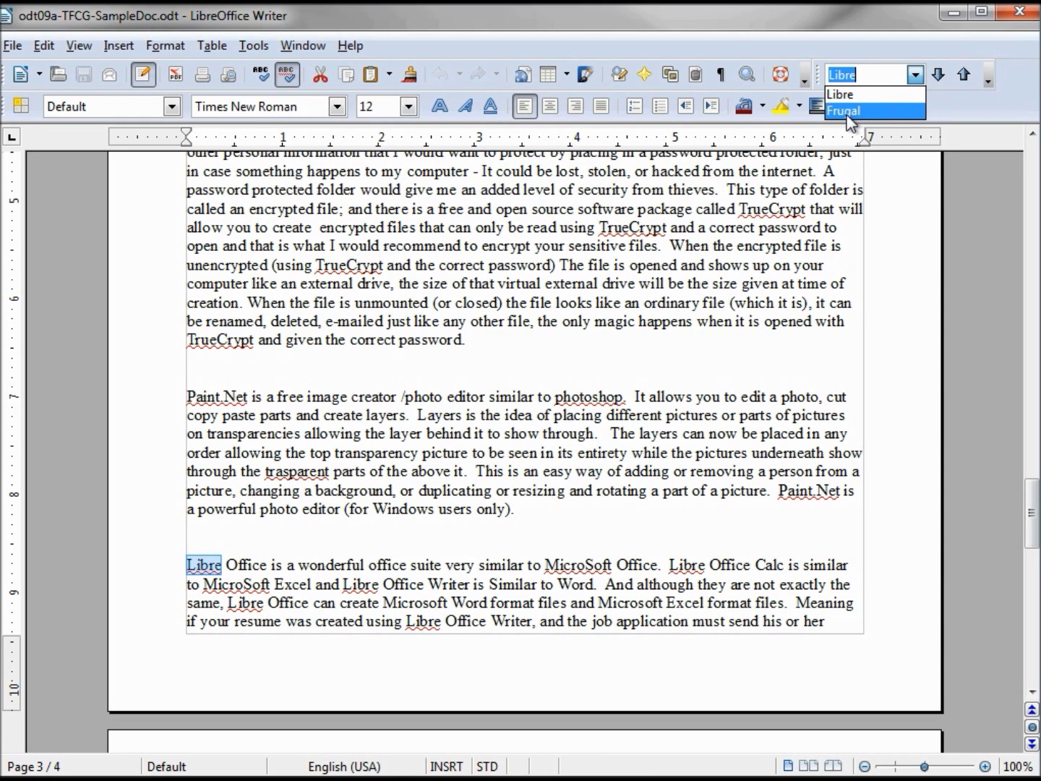
left_click(848, 112)
Step: Step forward to the next Frugal match, then back to the previous one
left_click(938, 75)
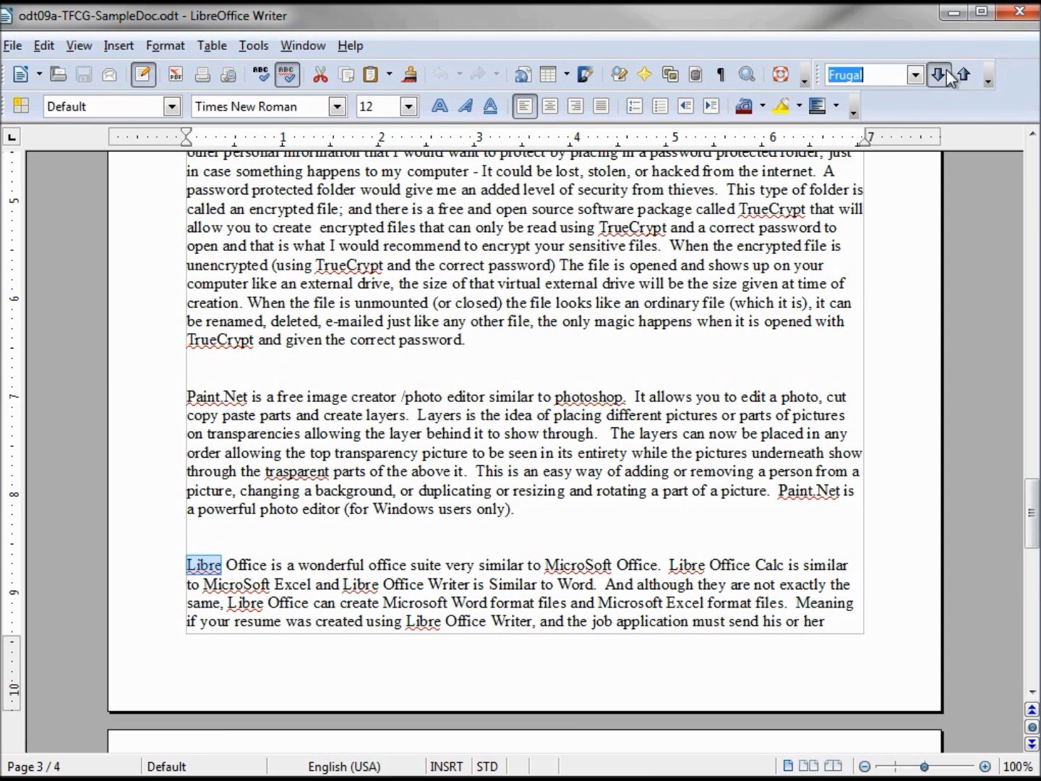
left_click(963, 75)
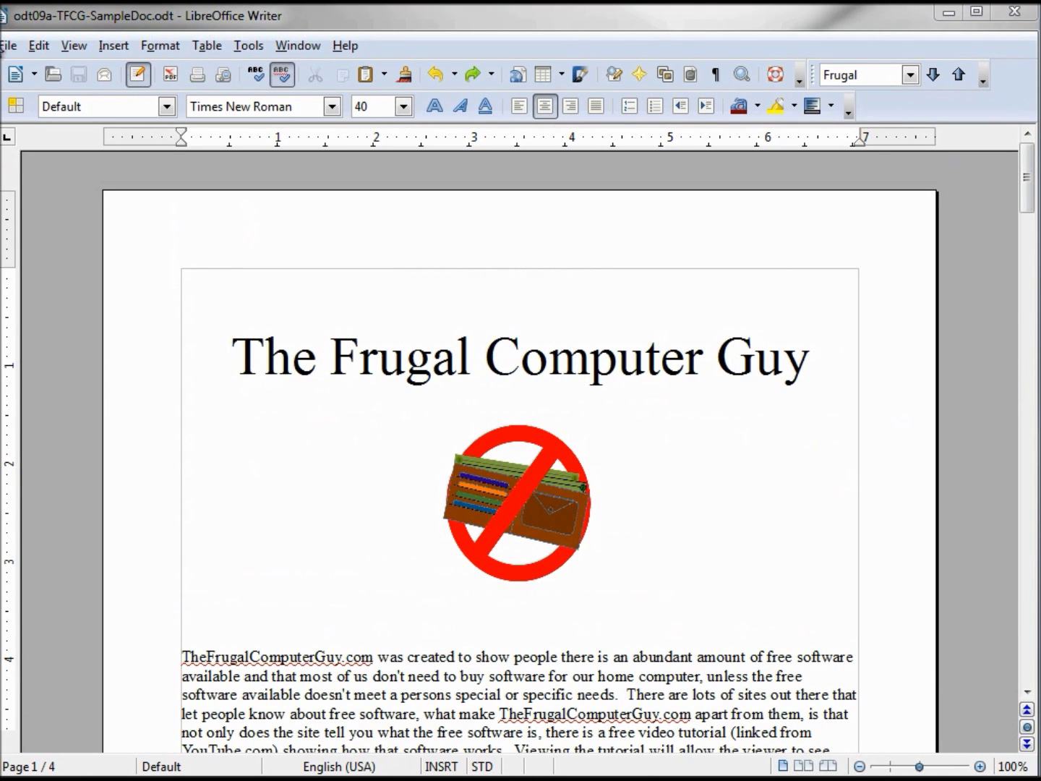
left_click(37, 46)
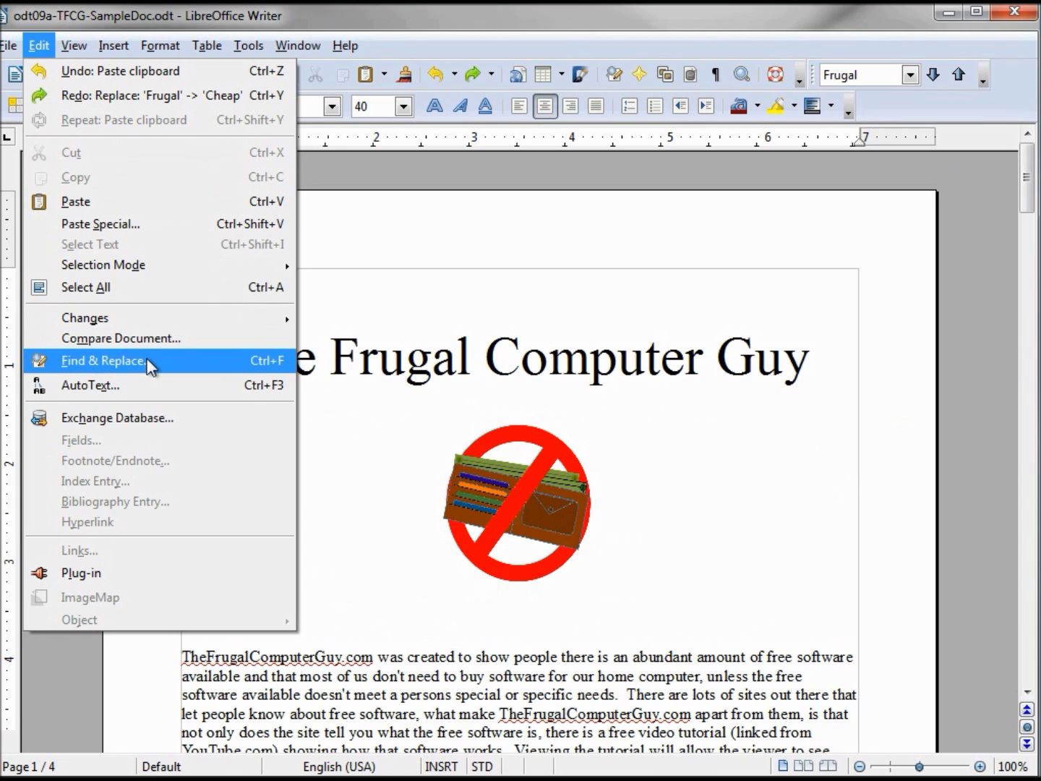
Step: In Find & Replace, find Frugal twice, reaching TheFrugalComputerGuy.com, and show more options
left_click(102, 360)
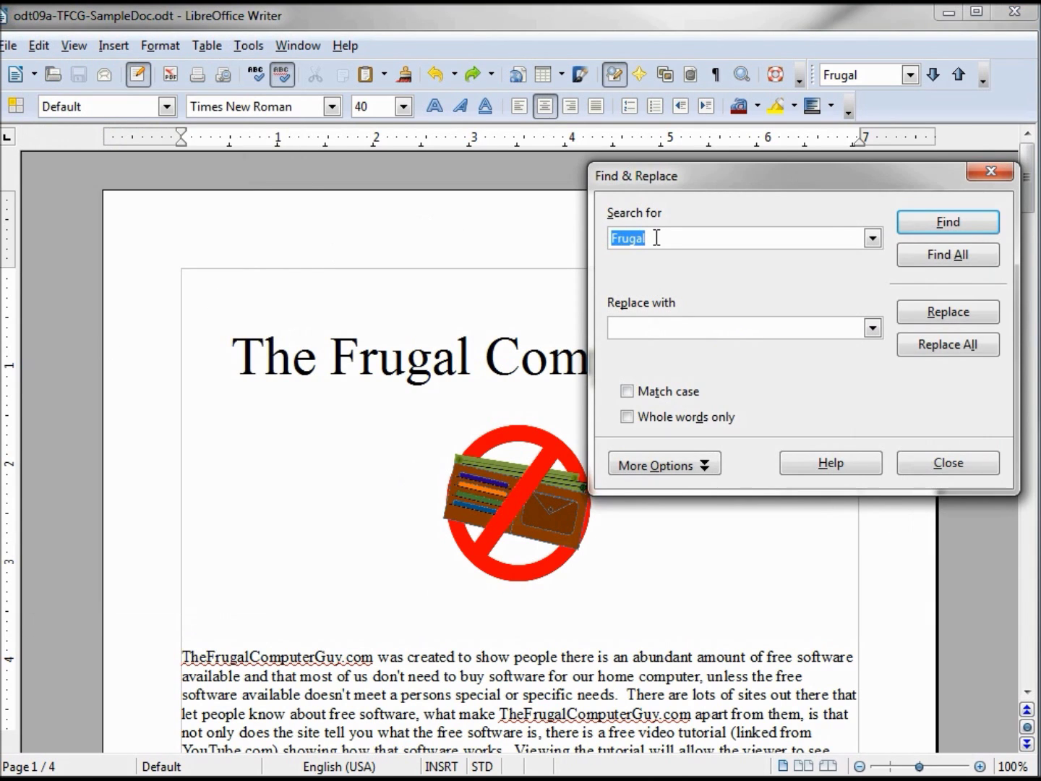
left_click(954, 221)
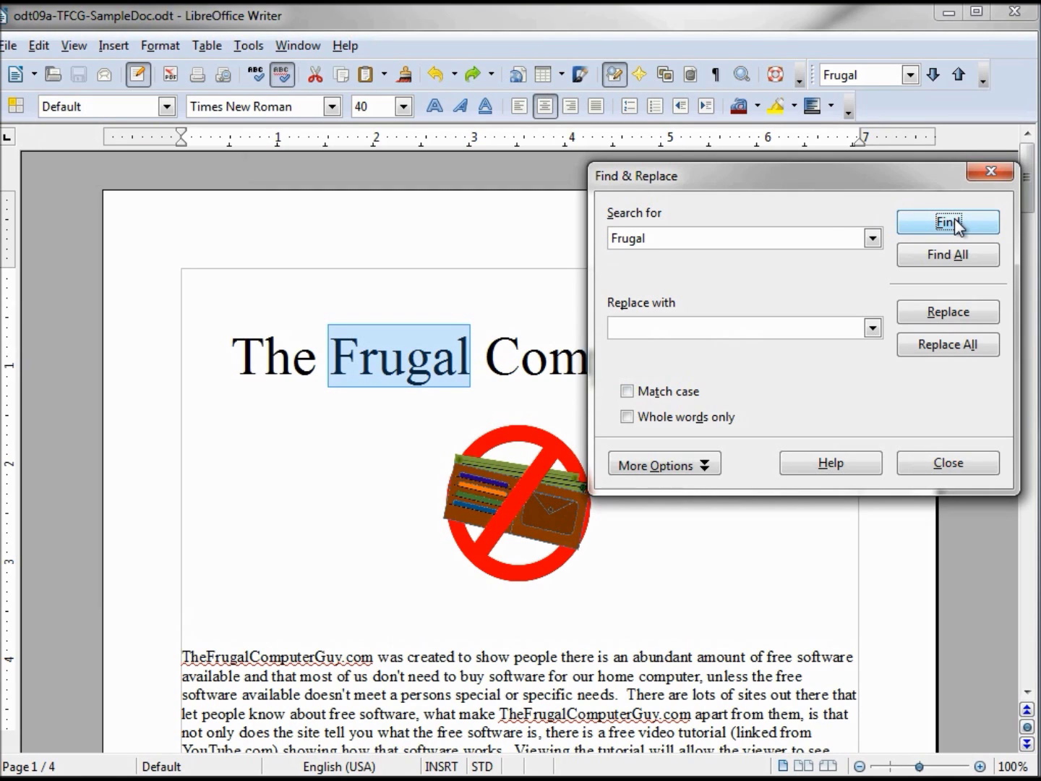
left_click(954, 223)
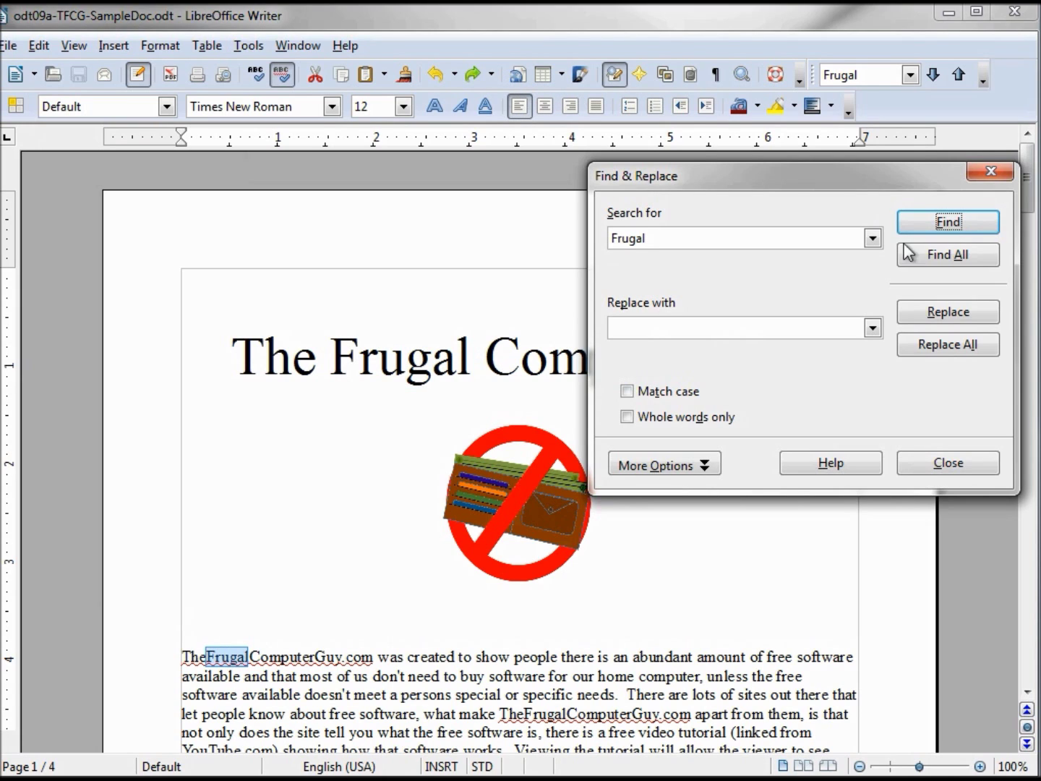
left_click(698, 465)
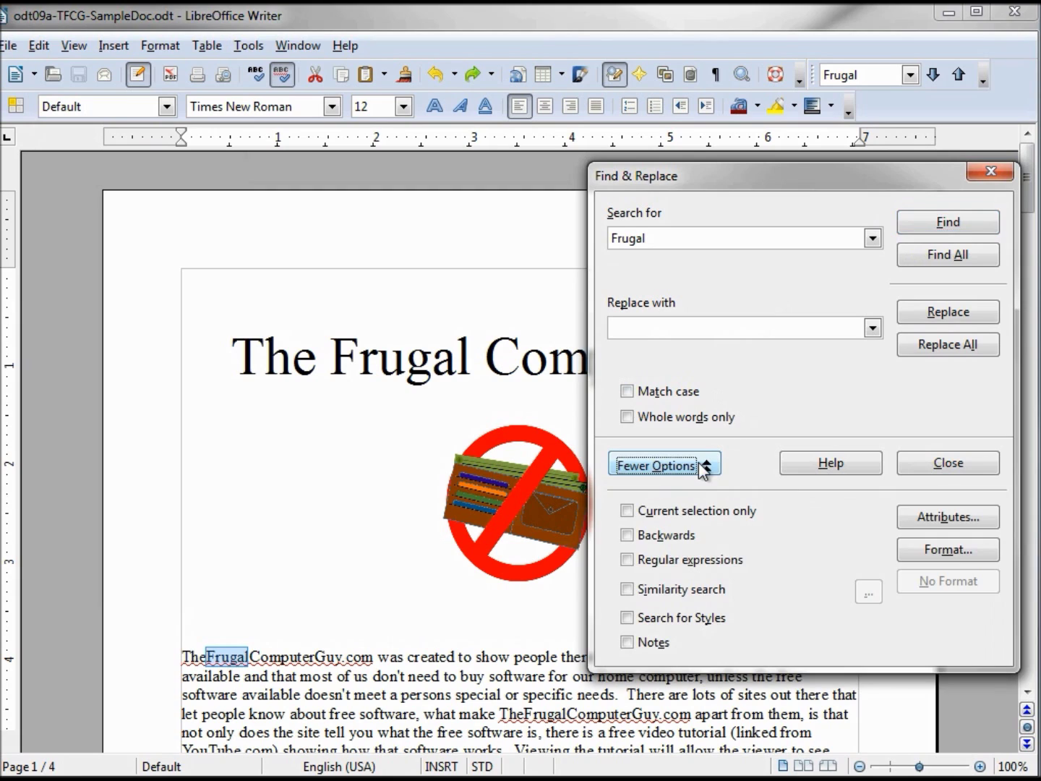
Step: Search backwards twice to return to Frugal in the title, then untick Backwards
left_click(626, 536)
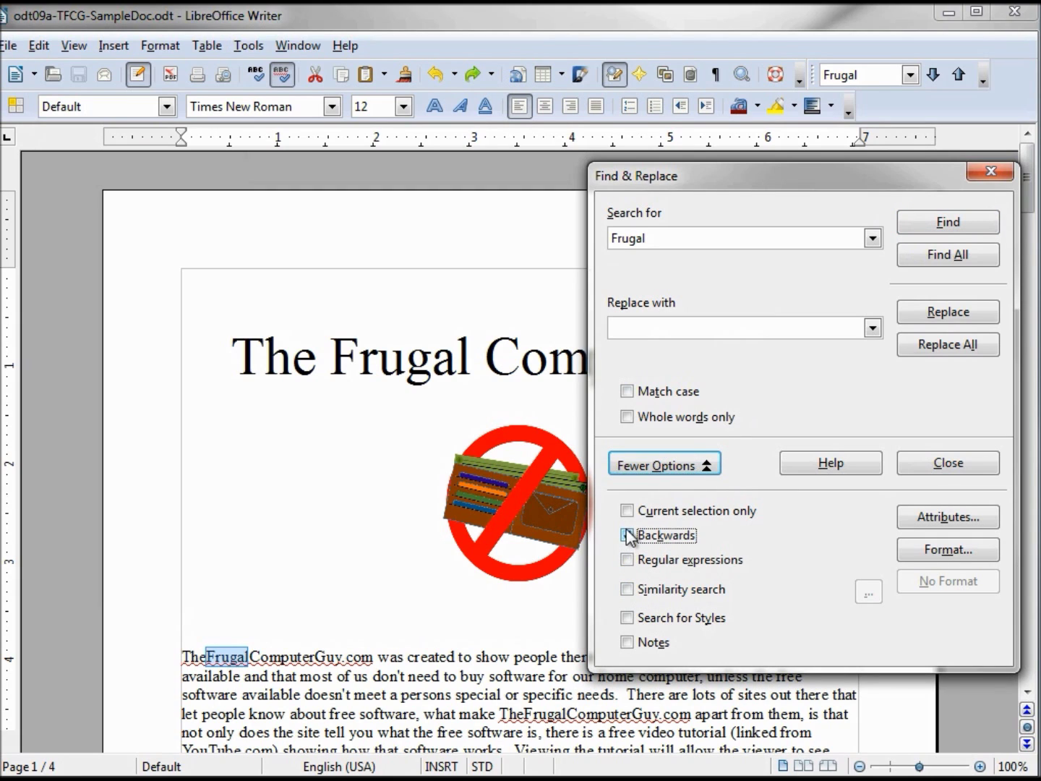
left_click(948, 225)
left_click(949, 224)
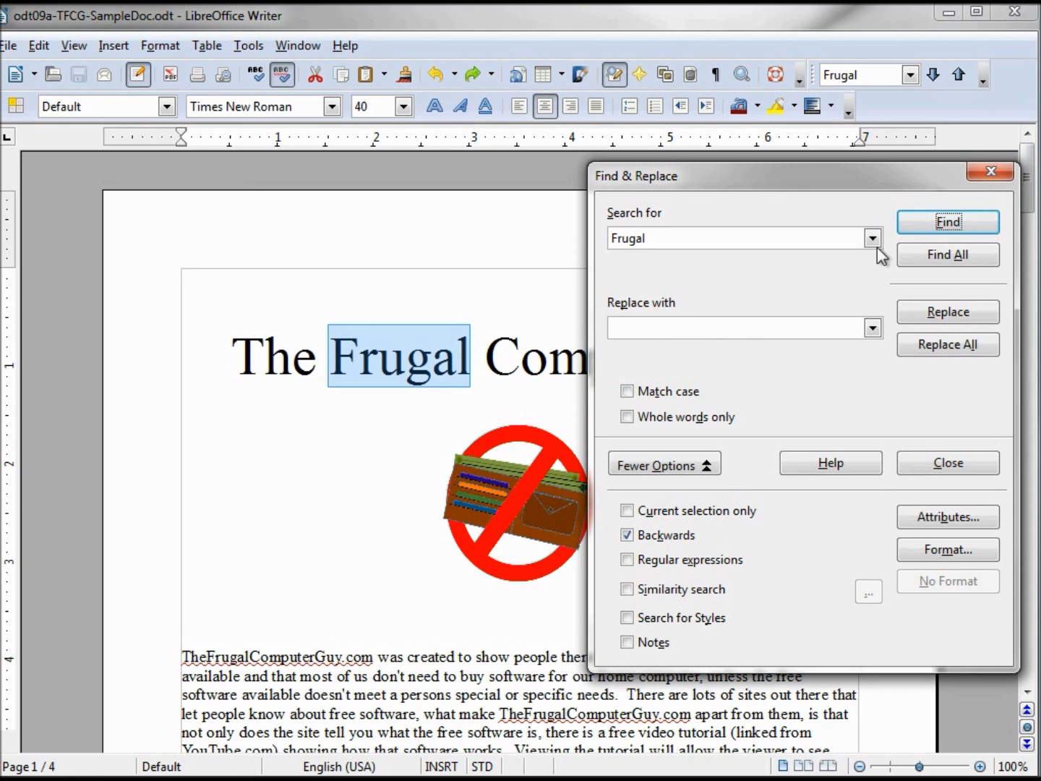
left_click(629, 537)
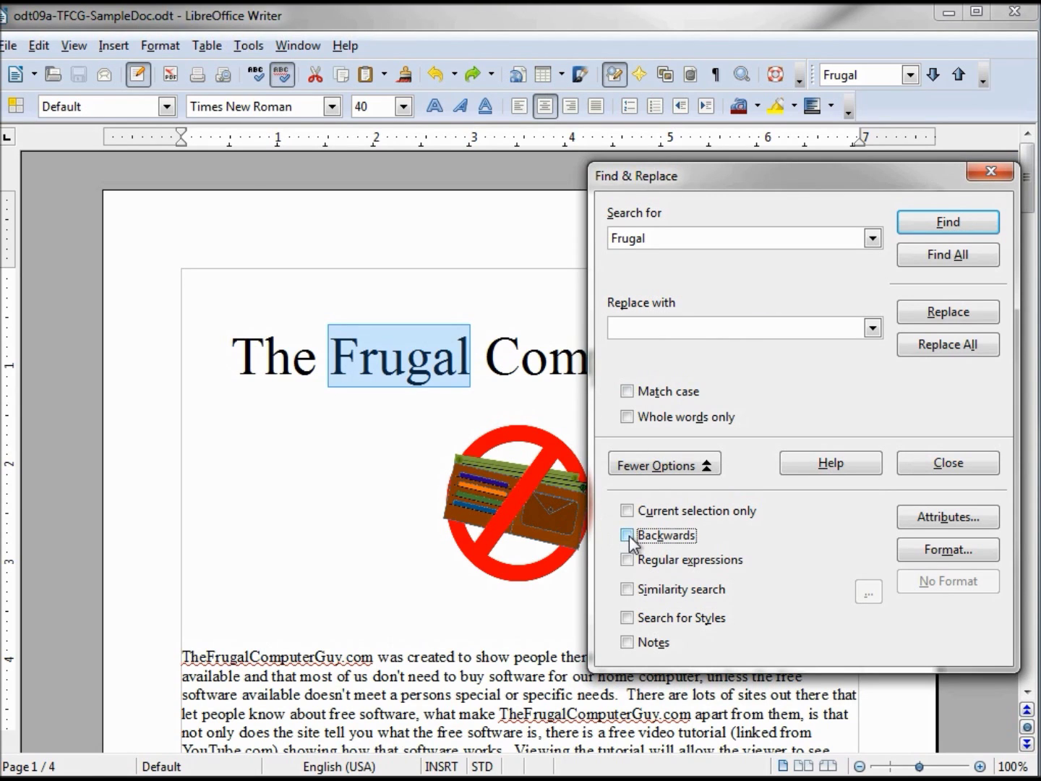
Step: Change the search term to FRUGAL and turn on Match case
double_click(658, 239)
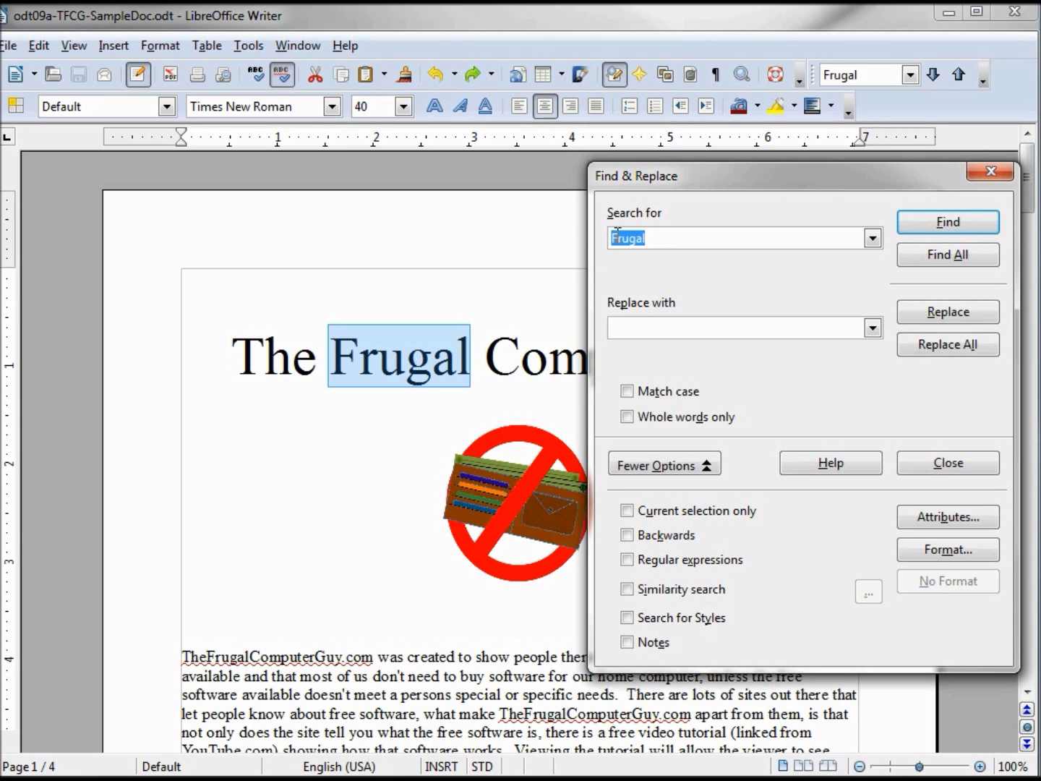
type("FRUGAL")
left_click(632, 392)
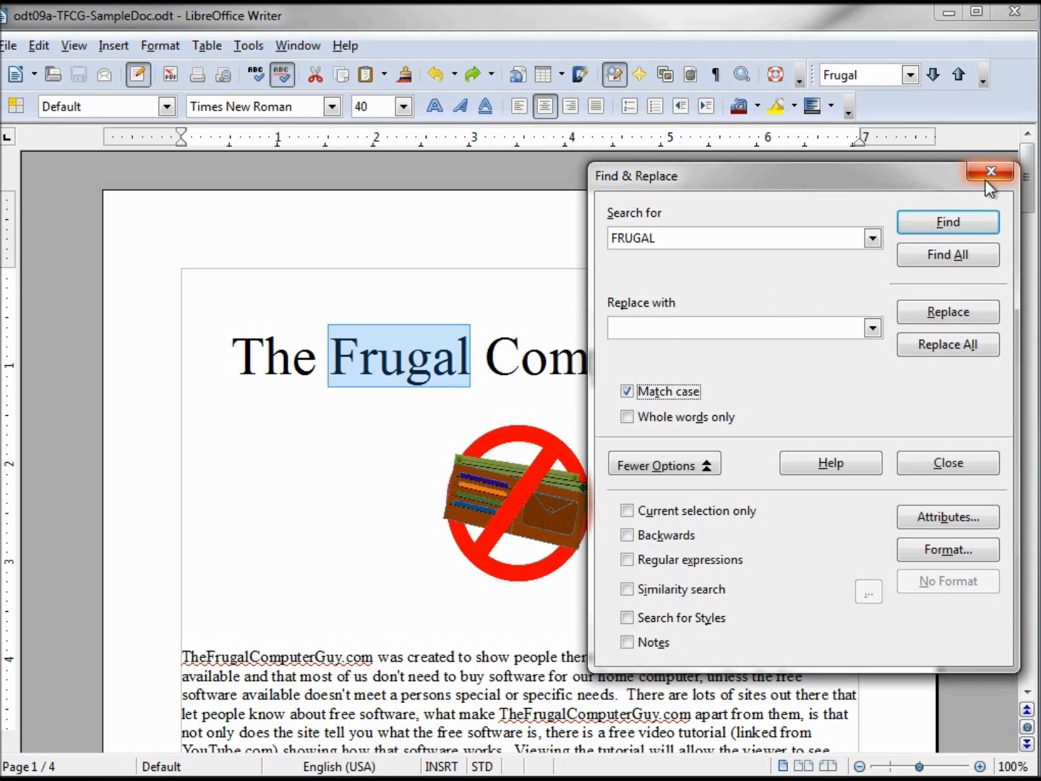
Step: Find the uppercase FRUGAL, turn Match case off, and restrict the search to Bold text
left_click(945, 222)
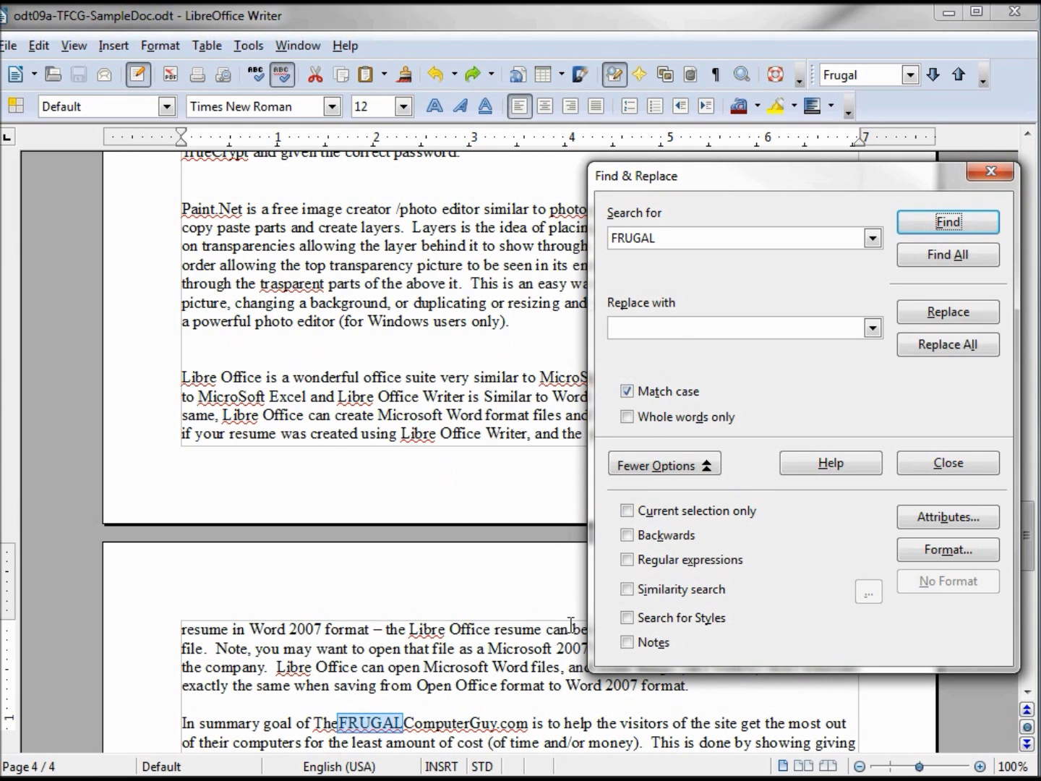
left_click(632, 393)
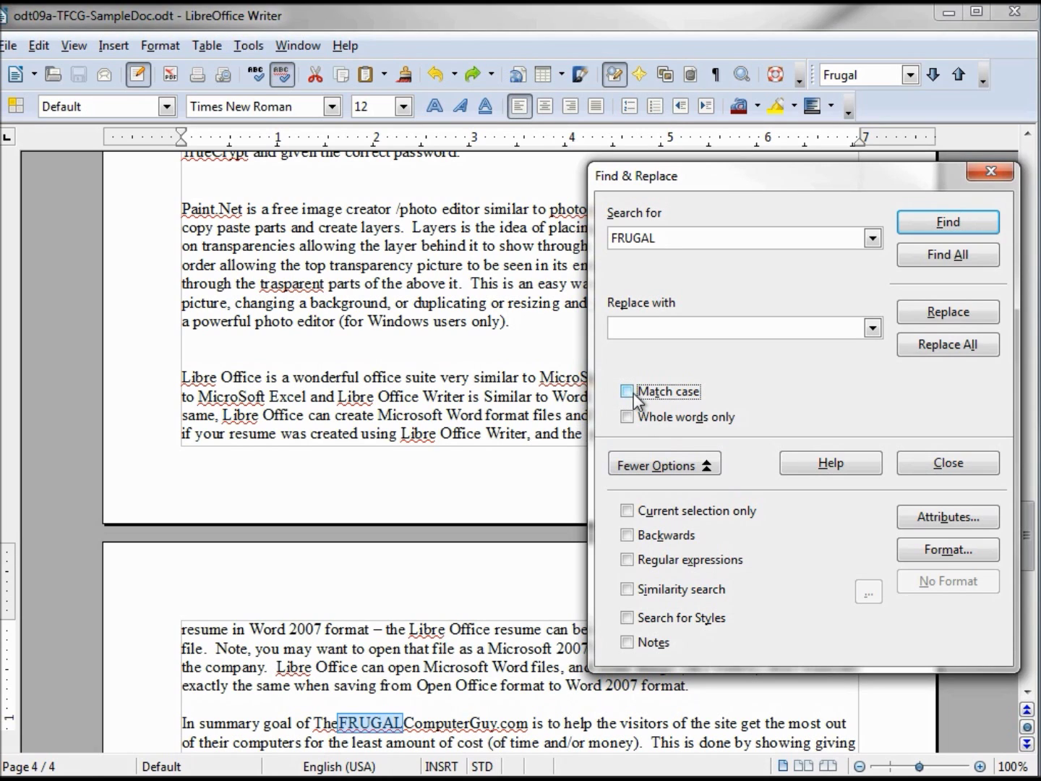
left_click(940, 550)
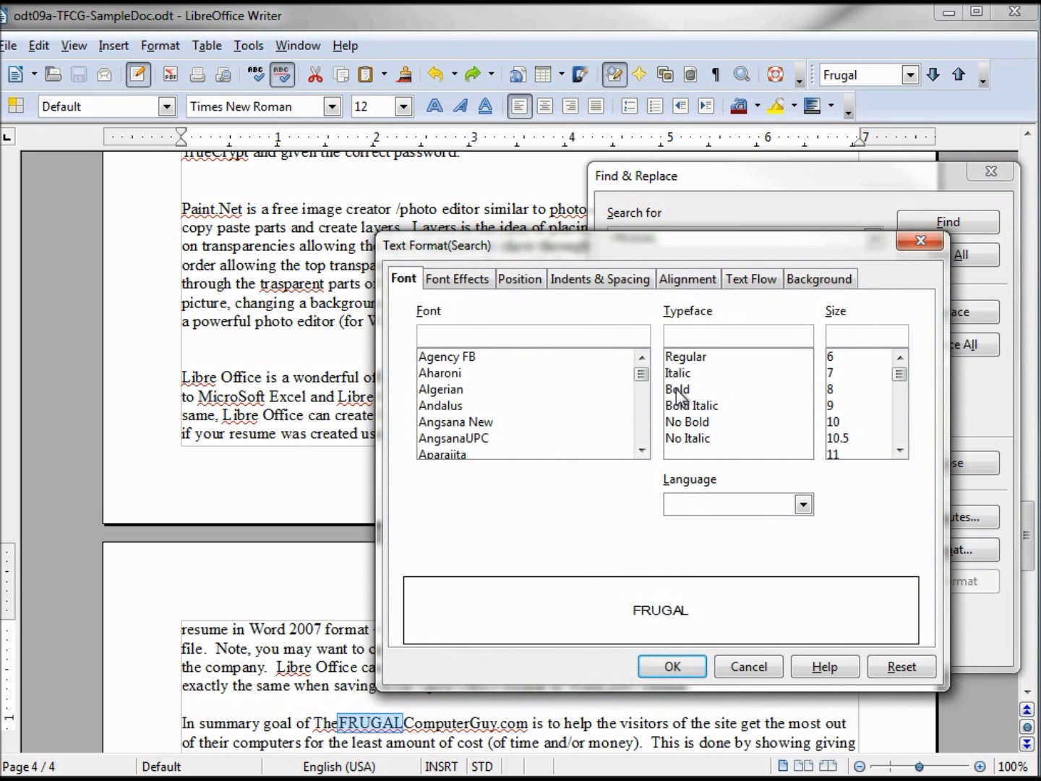
left_click(676, 390)
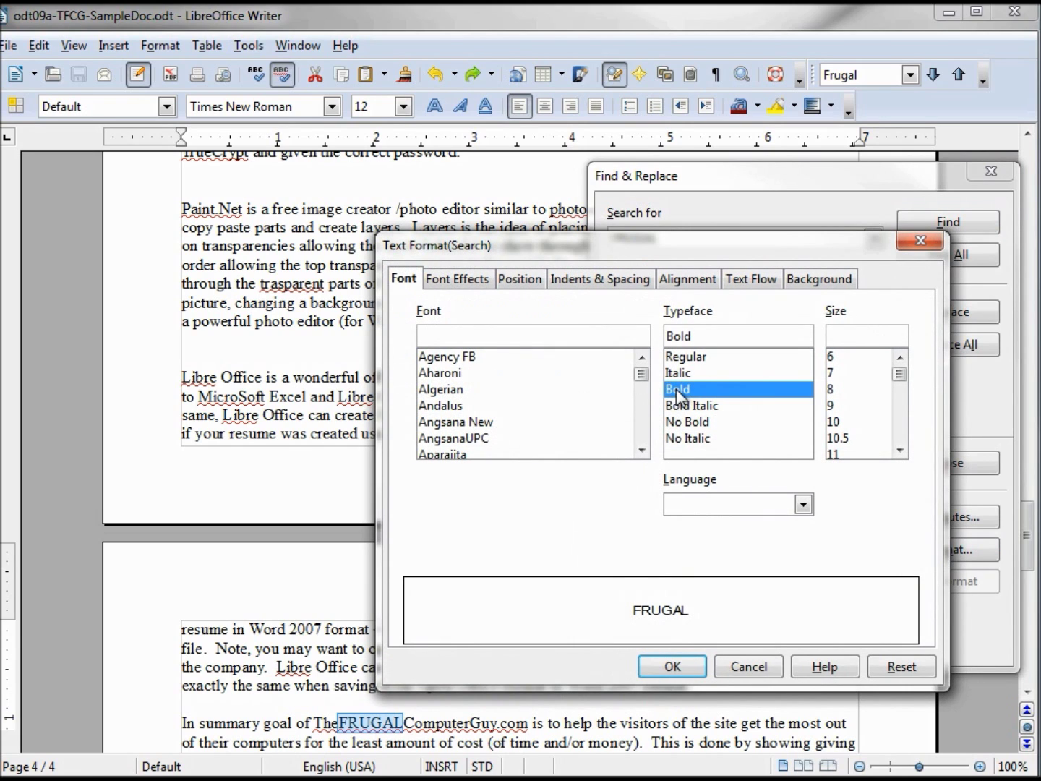
left_click(673, 666)
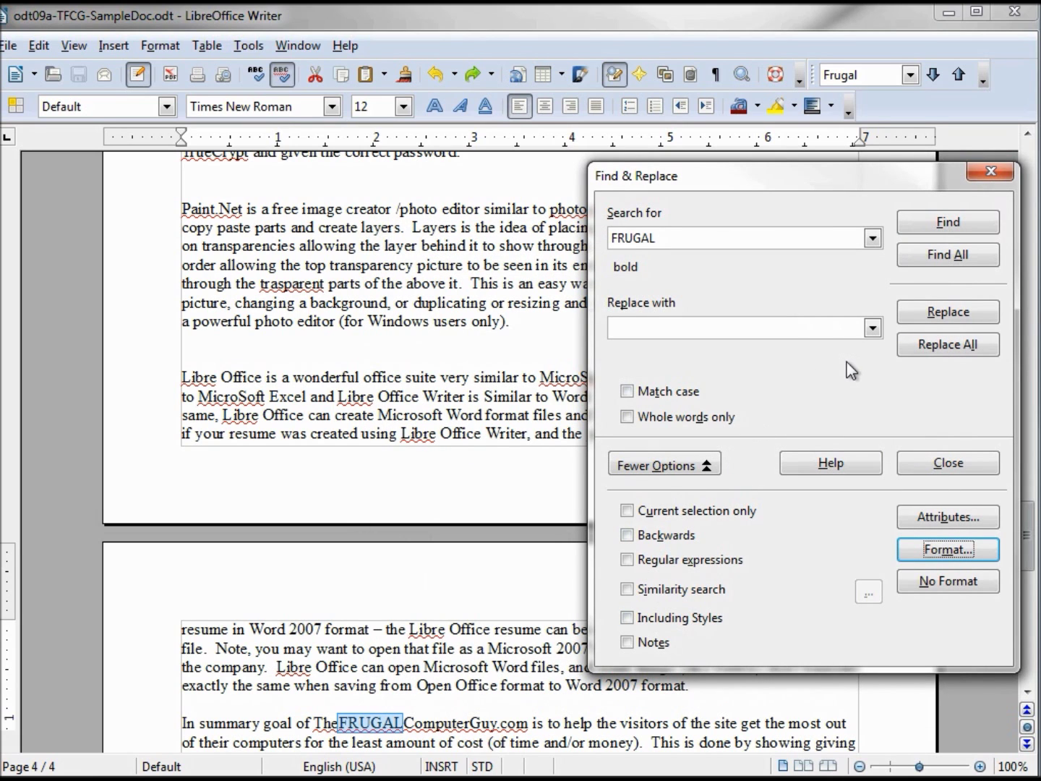
Step: Search for bold FRUGAL with wrap-around, then retry case-sensitively, which finds nothing
left_click(946, 221)
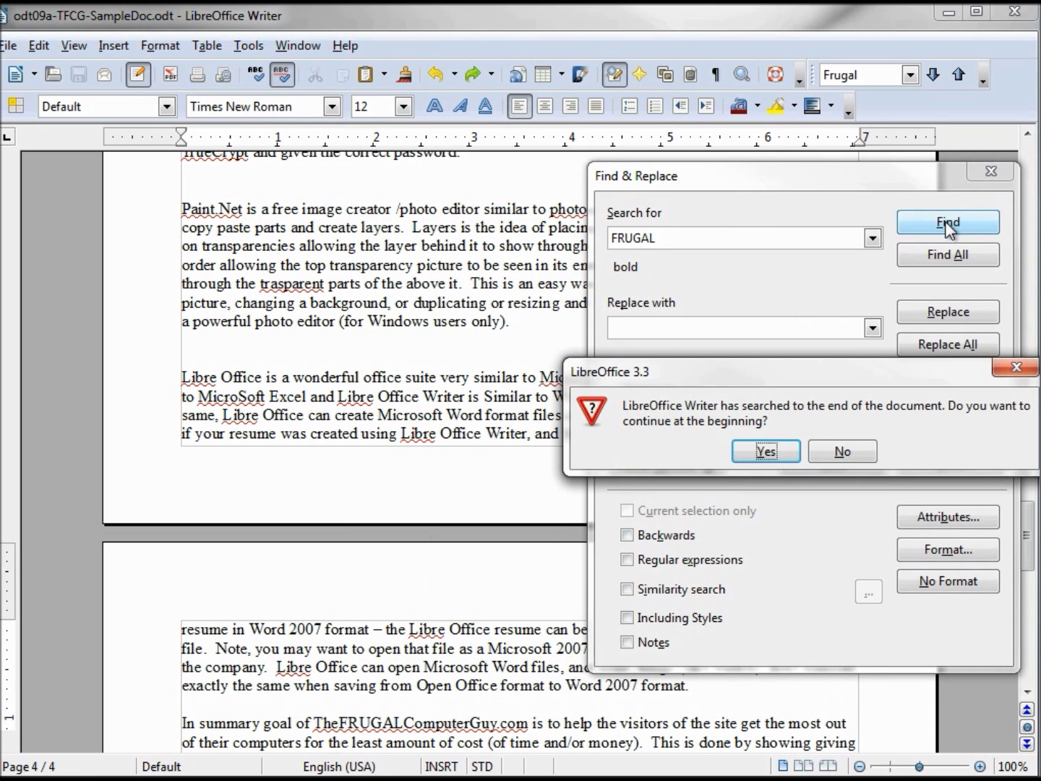
left_click(760, 454)
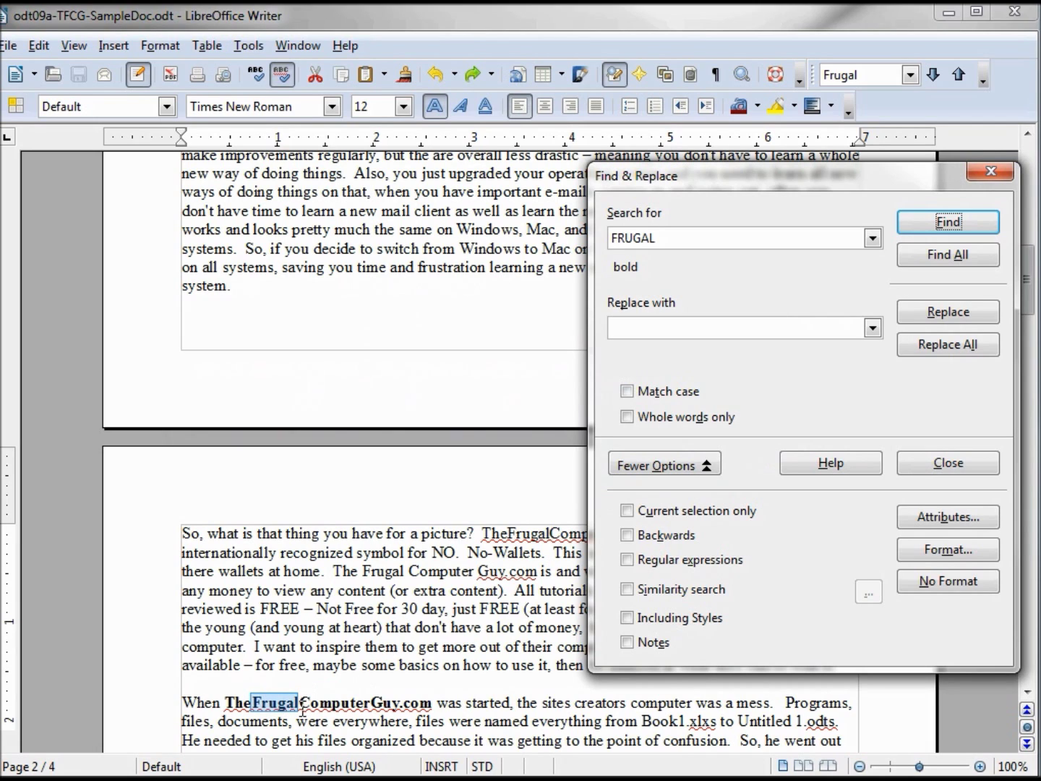
left_click(626, 392)
left_click(962, 220)
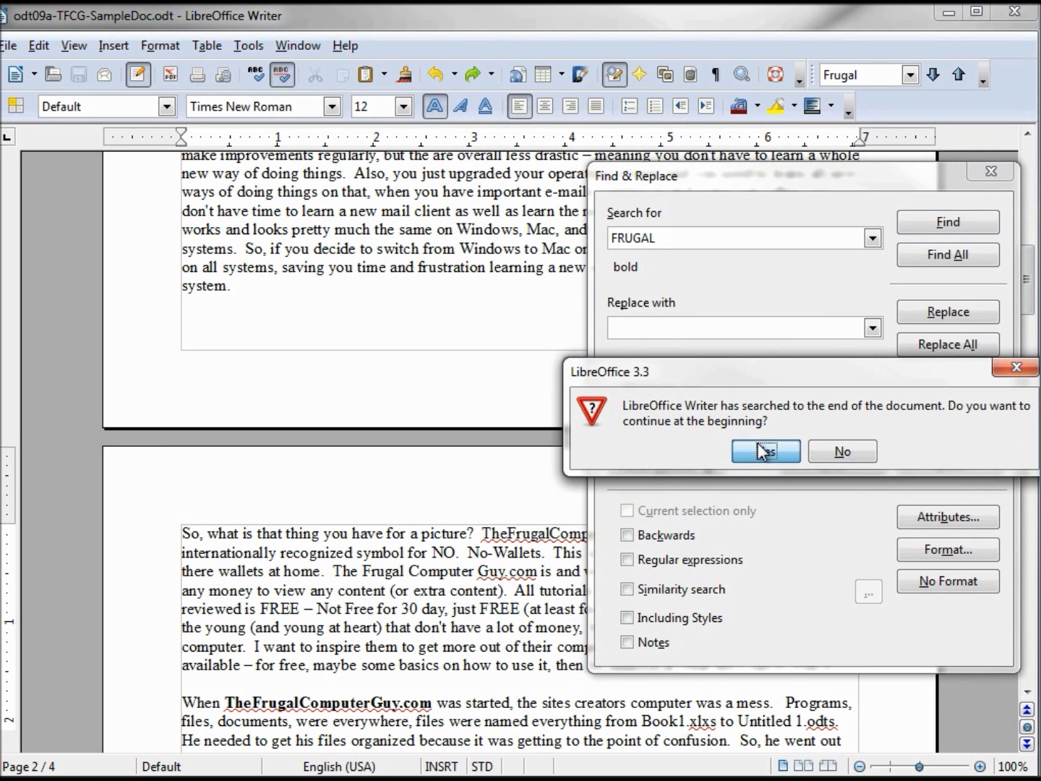
left_click(761, 448)
left_click(800, 452)
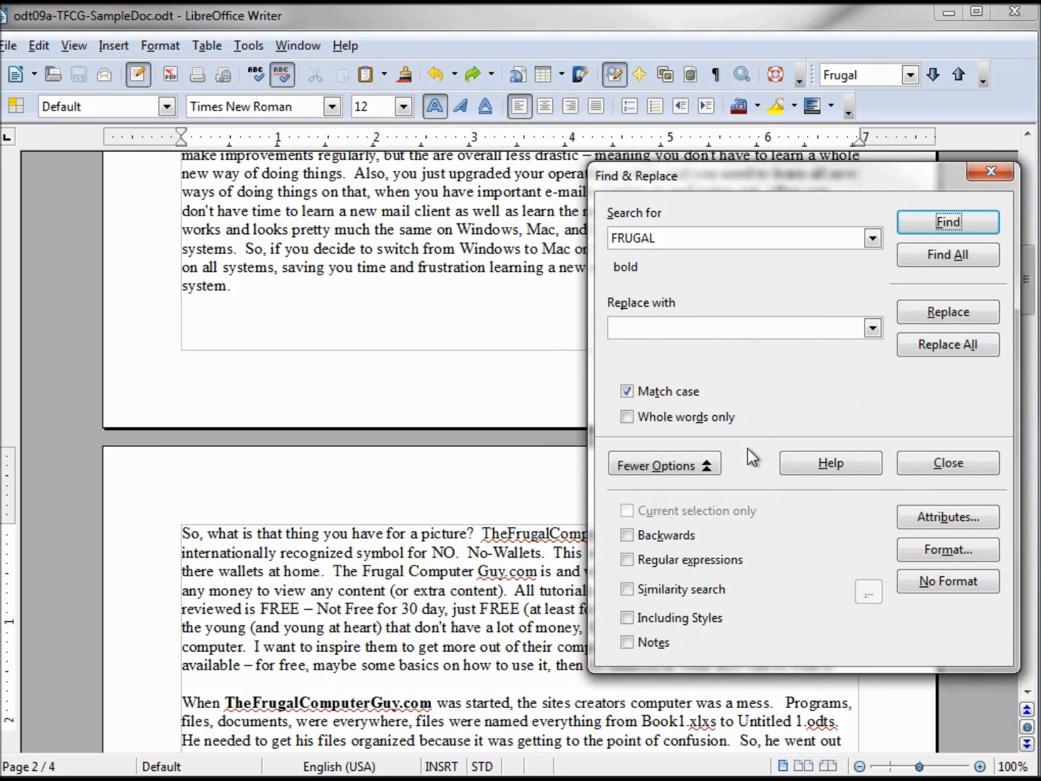
Step: Repeat the bold search without Match case, then clear the bold format criterion
left_click(627, 390)
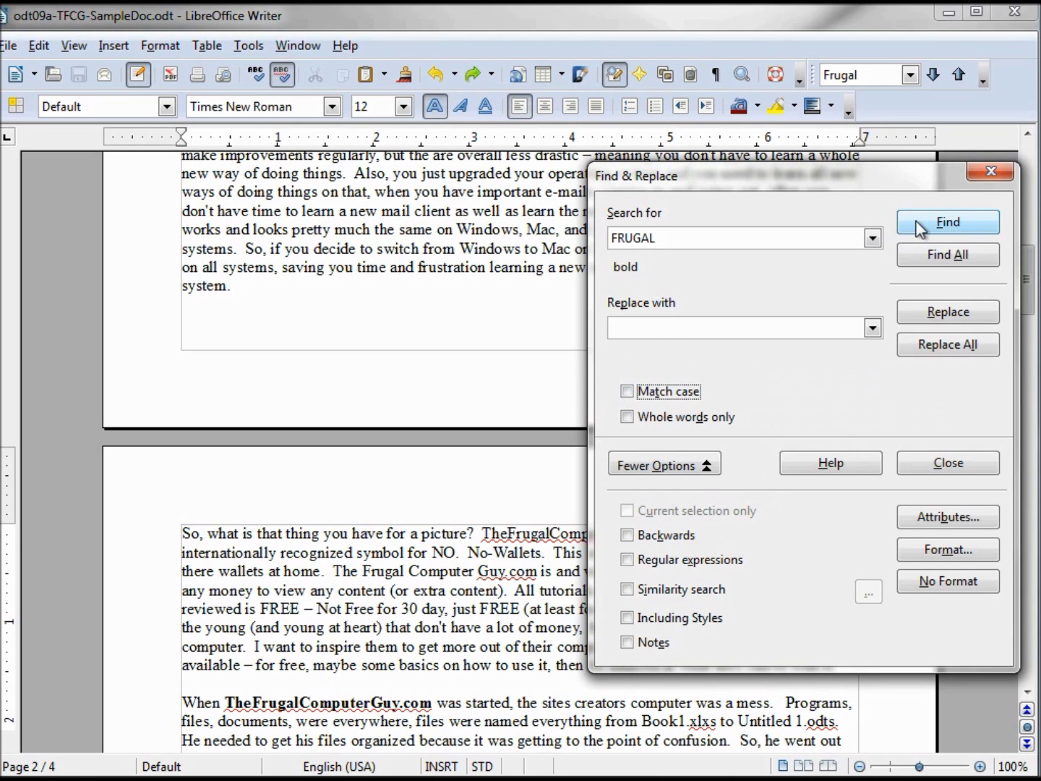
left_click(955, 229)
left_click(765, 450)
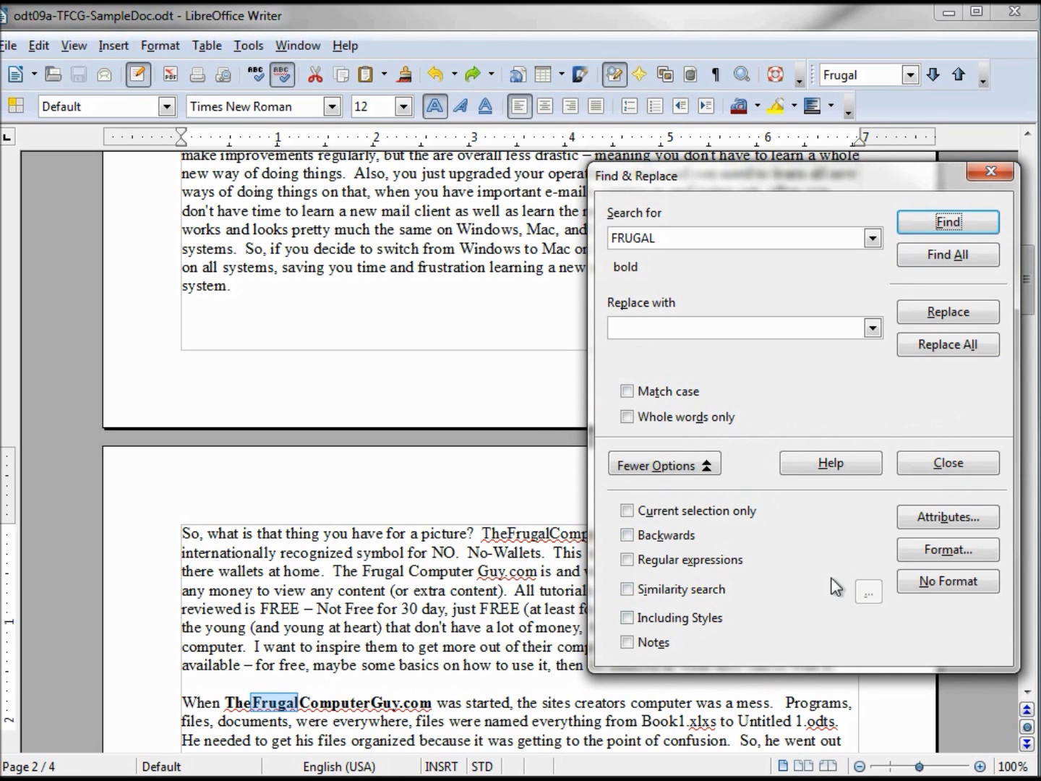
left_click(944, 580)
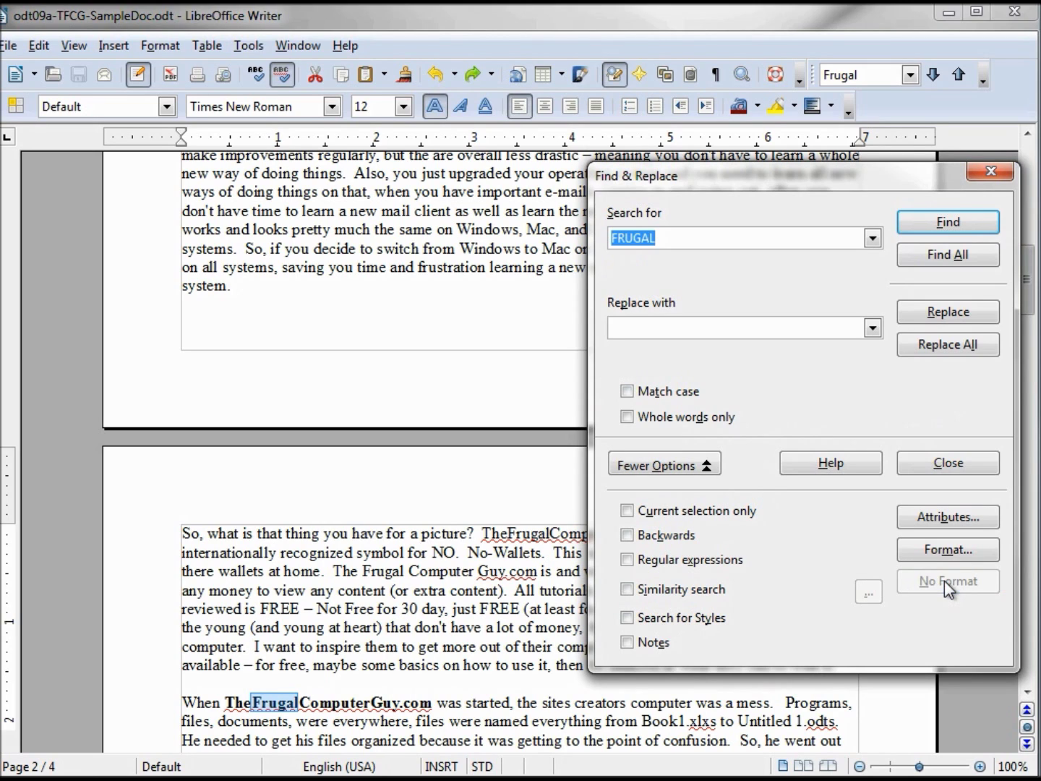
Step: Find the uppercase FRUGAL on page 4 with Match case, then turn Match case off
left_click(629, 392)
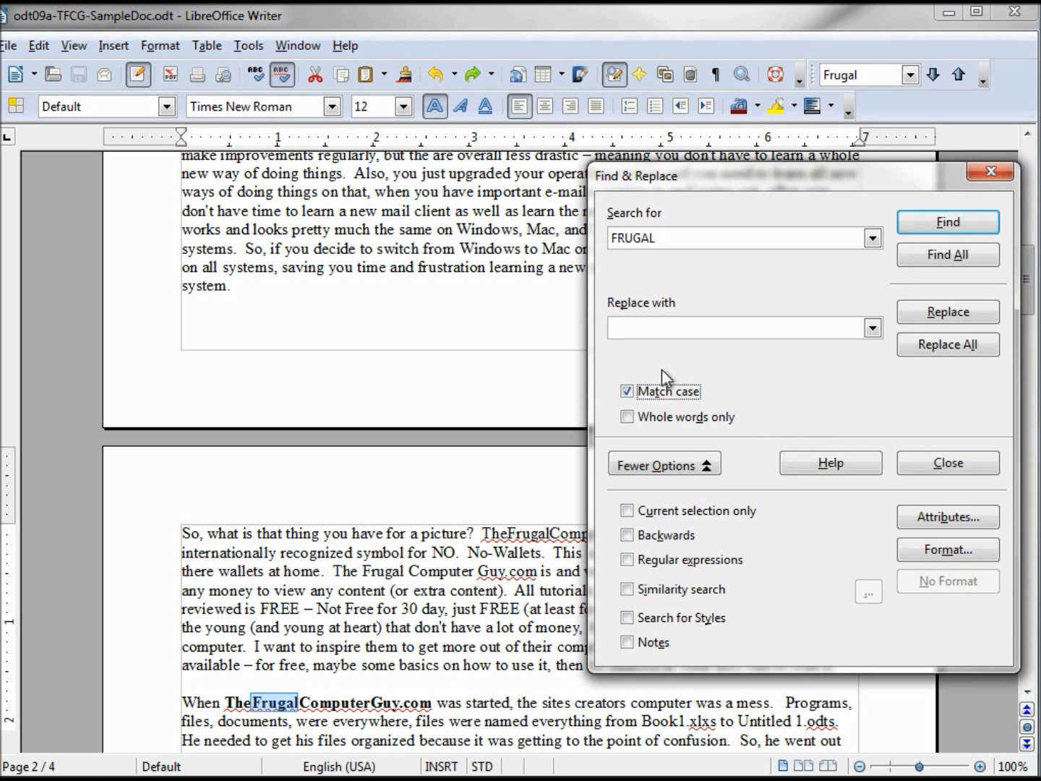
left_click(952, 224)
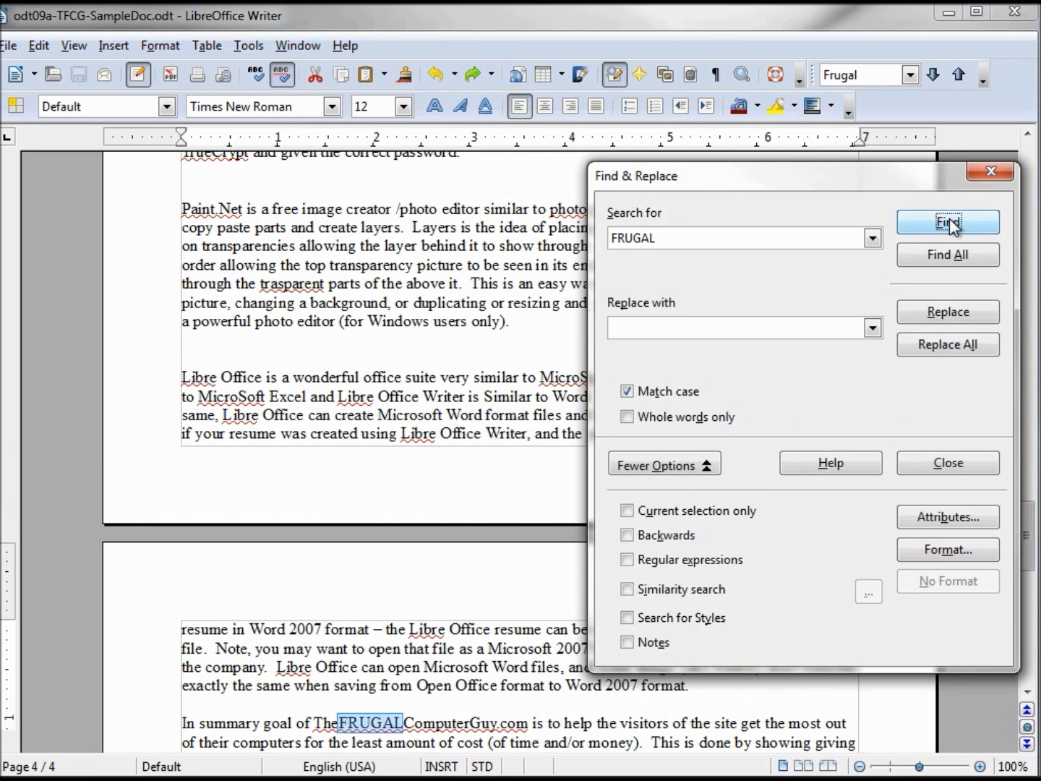
left_click(636, 389)
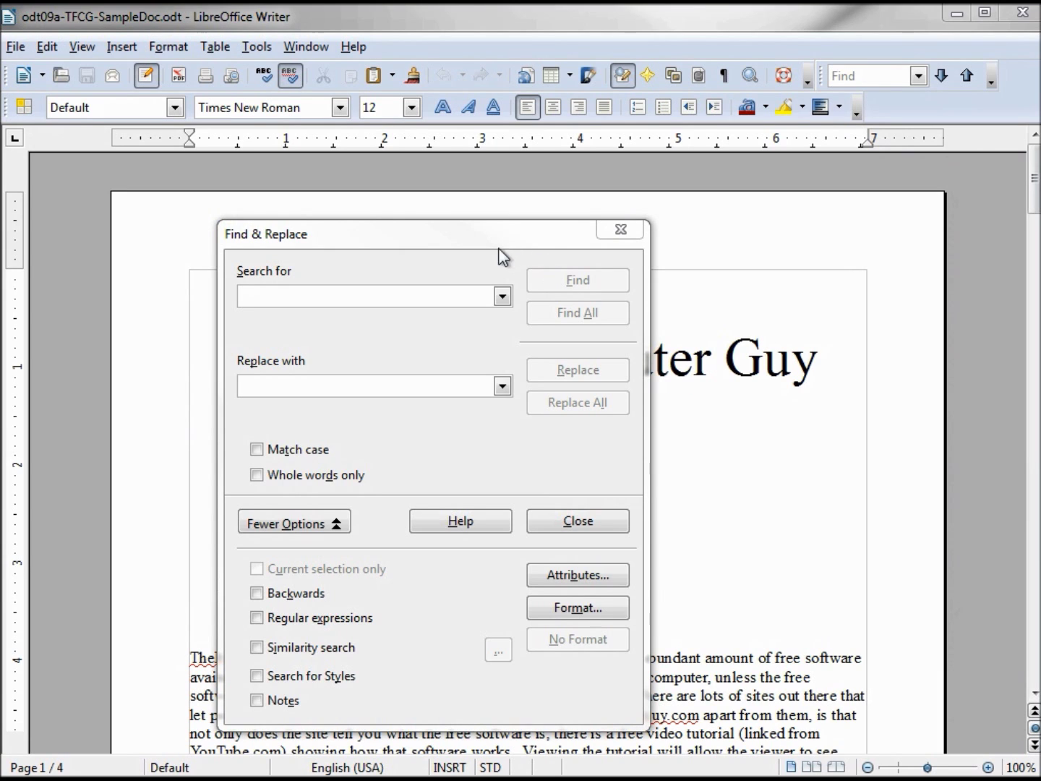
Step: Replace all 6 whole-word occurrences of Frugal with Cheap, then close the dialog
left_click(448, 297)
type("Fr")
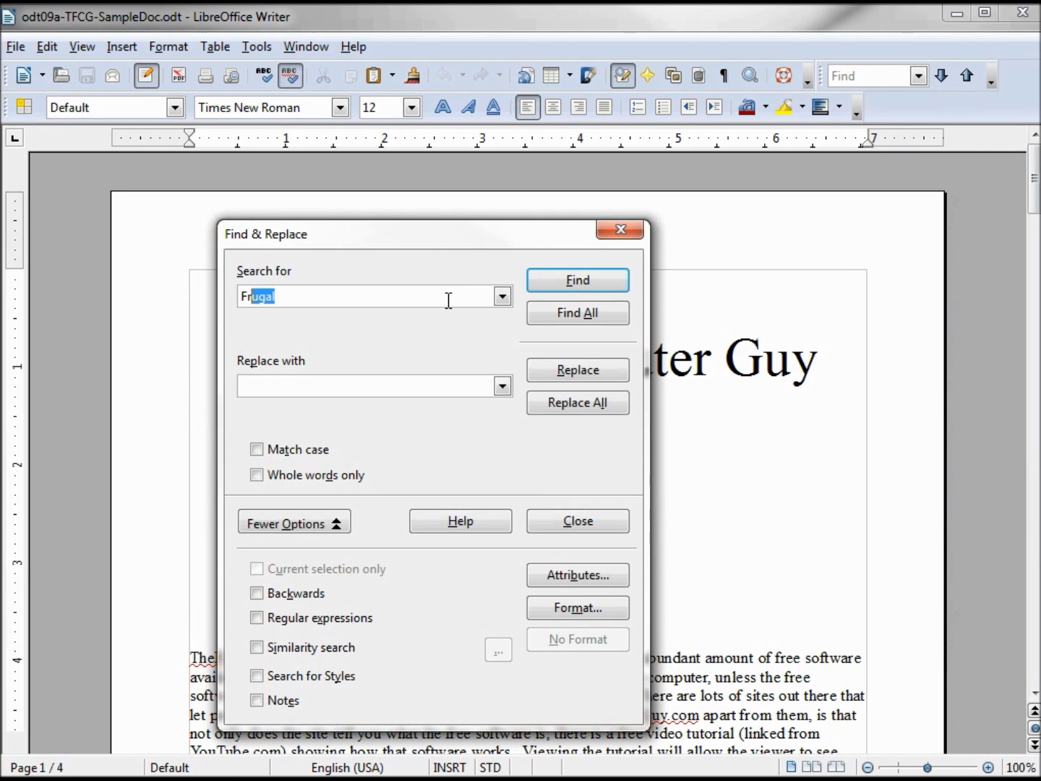
type("ugal")
key("Tab")
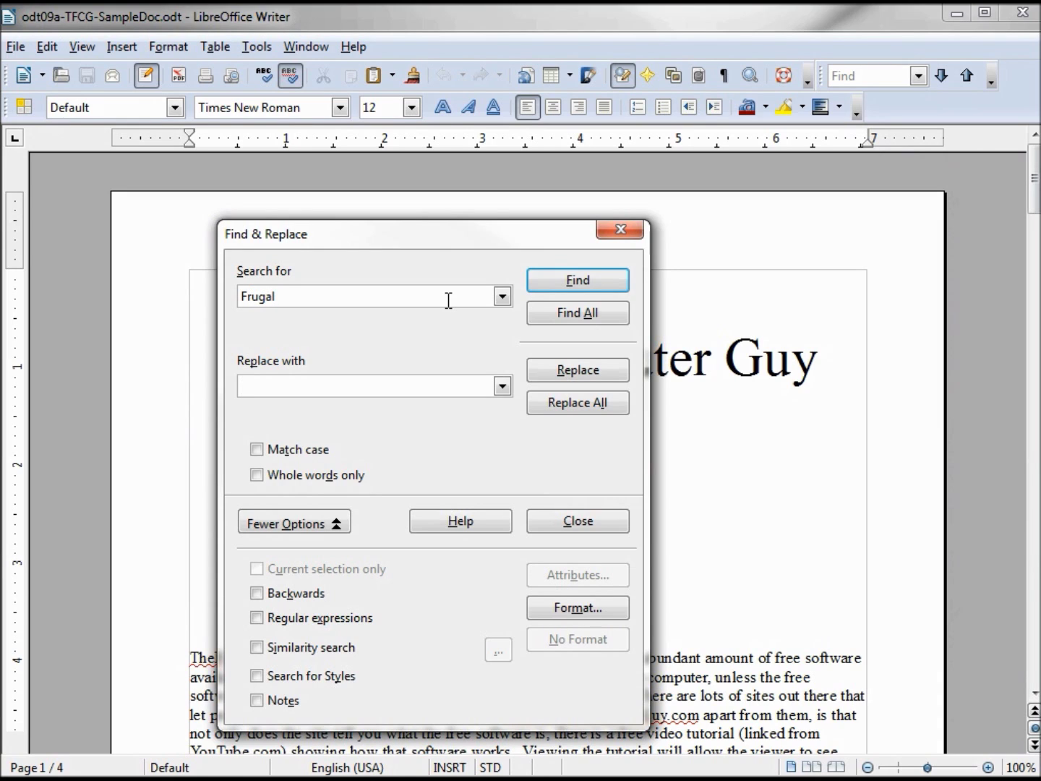
type("Cheap")
left_click(258, 475)
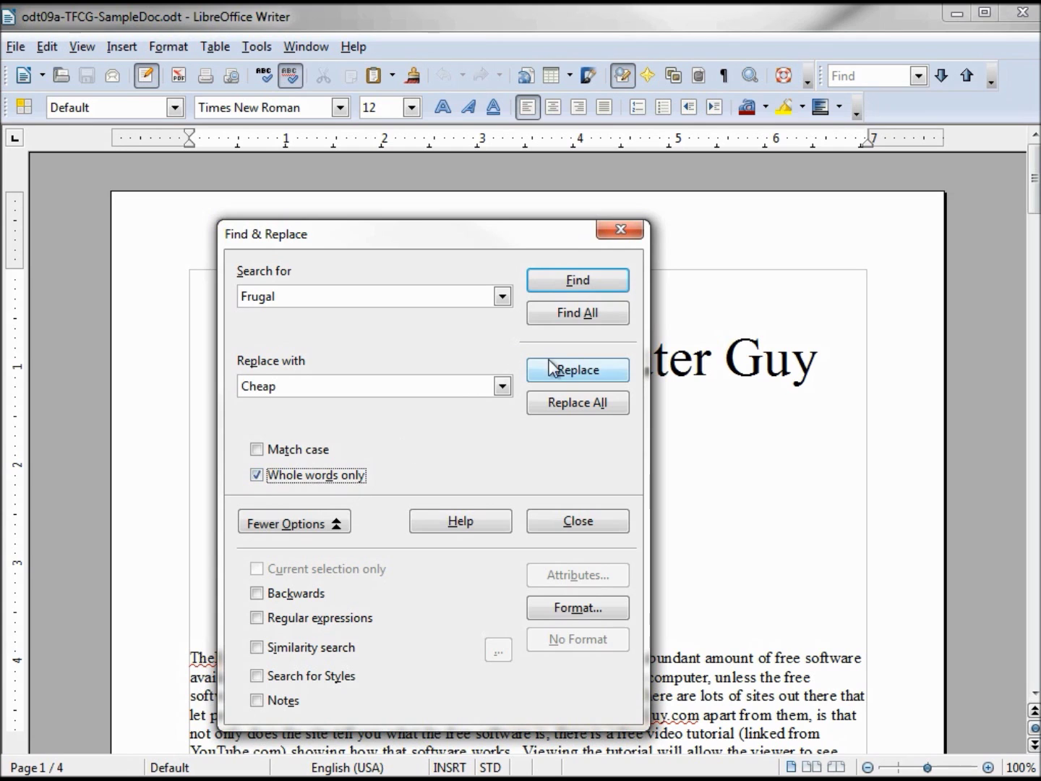
left_click(565, 403)
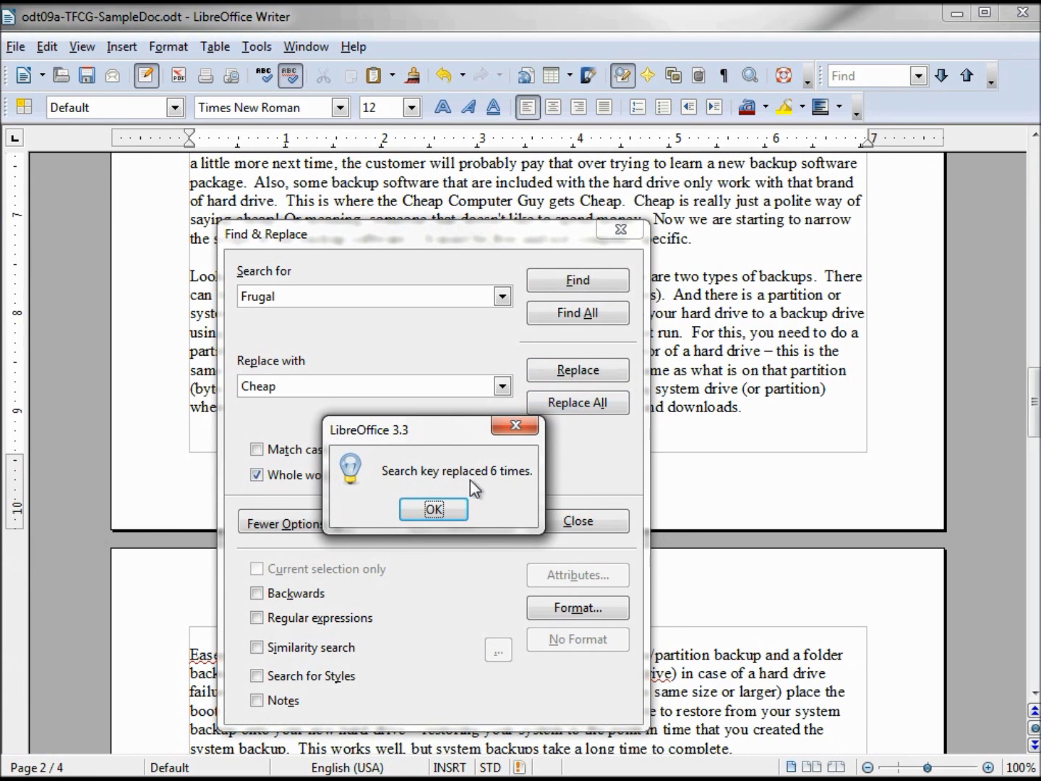
left_click(426, 511)
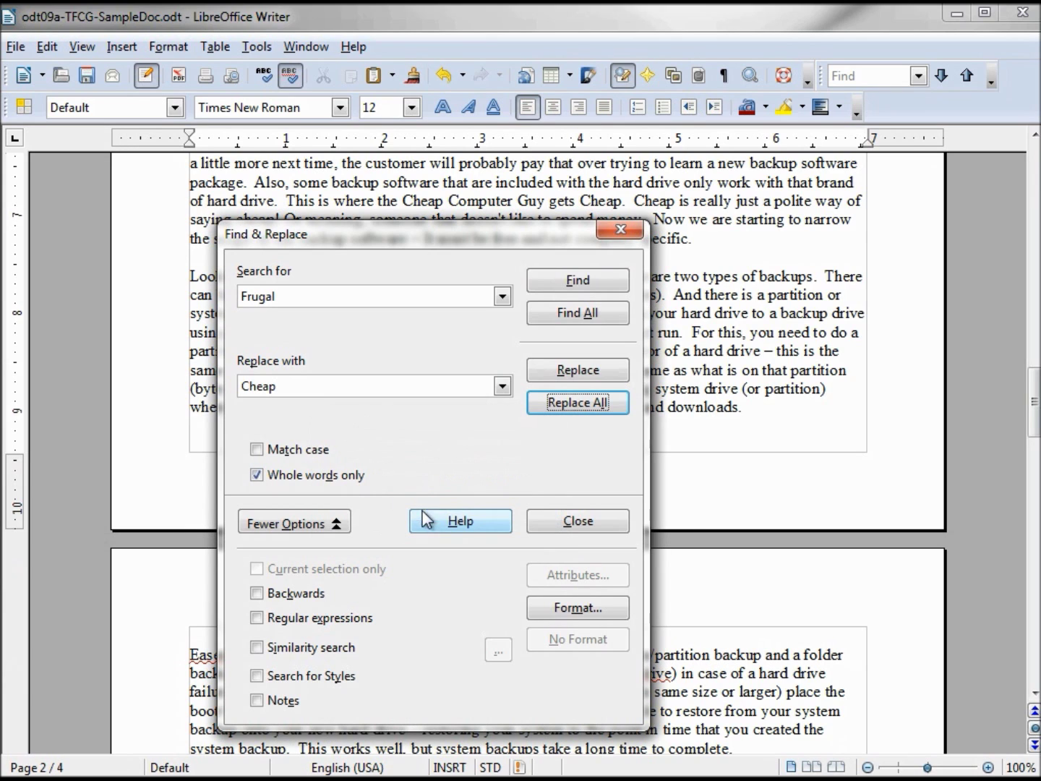
left_click(621, 230)
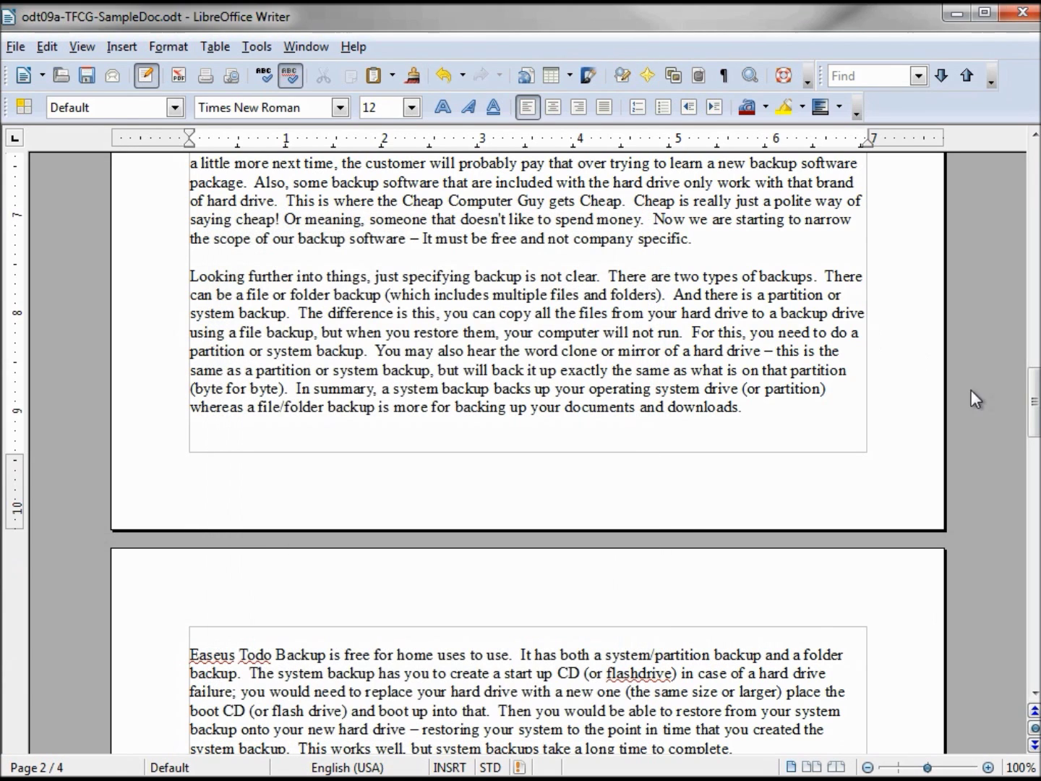
Step: Scroll to the top of page 1 to view the title The Cheap Computer Guy
left_click_drag(1032, 426, 1031, 250)
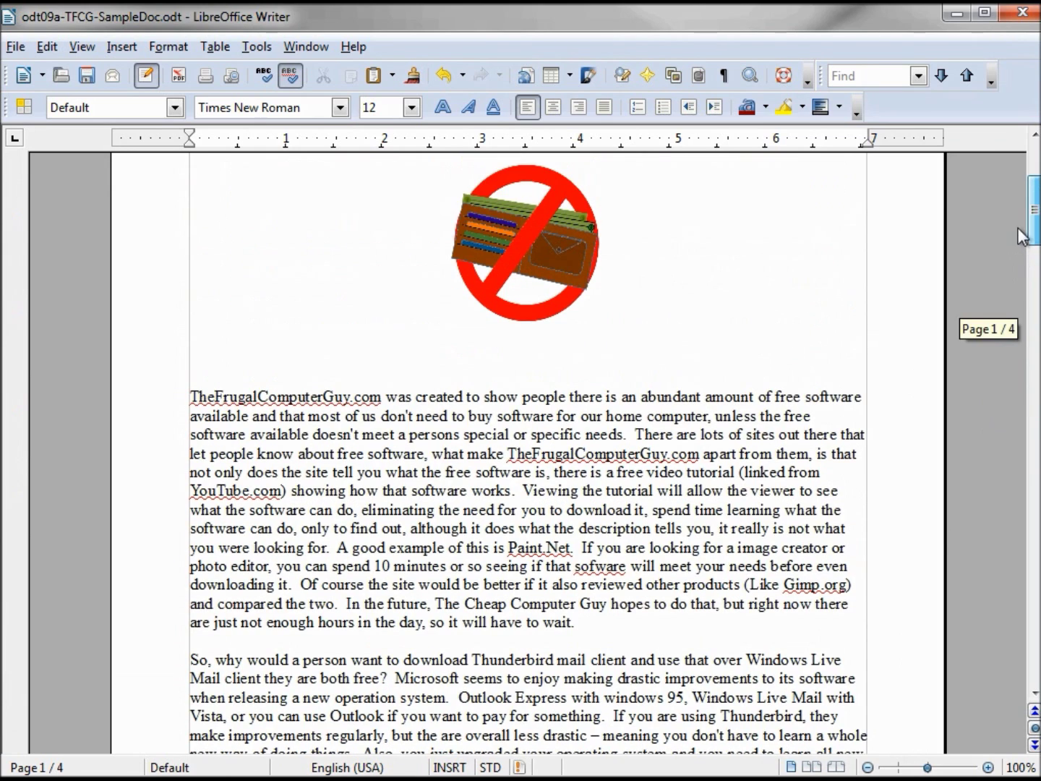
scroll(1037, 231, "up", 3)
scroll(1035, 231, "up", 2)
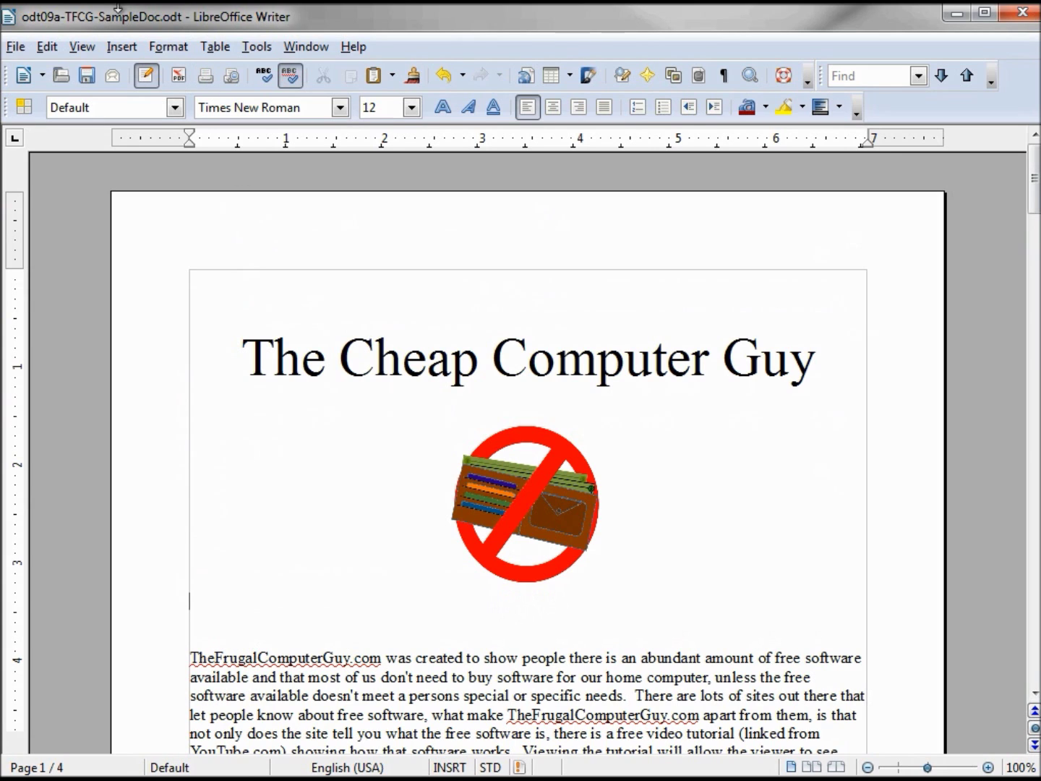
Step: Undo the Cheap replacement, then reopen Find & Replace to untick Whole words only
left_click(444, 75)
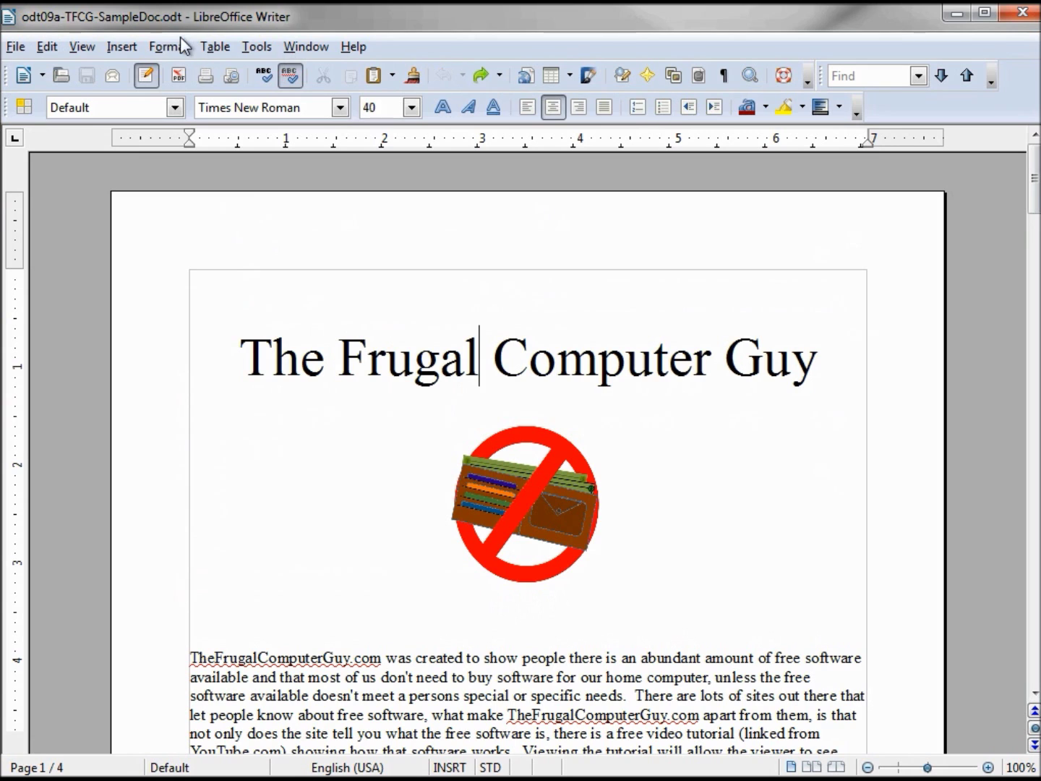
left_click(50, 47)
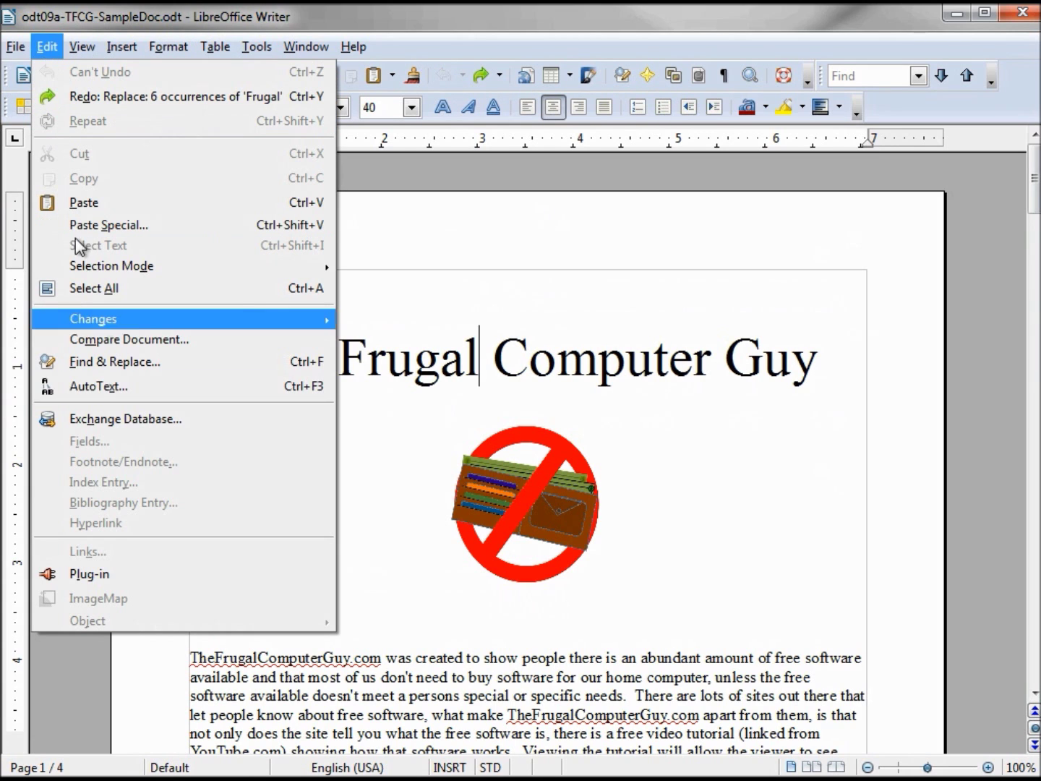
left_click(125, 361)
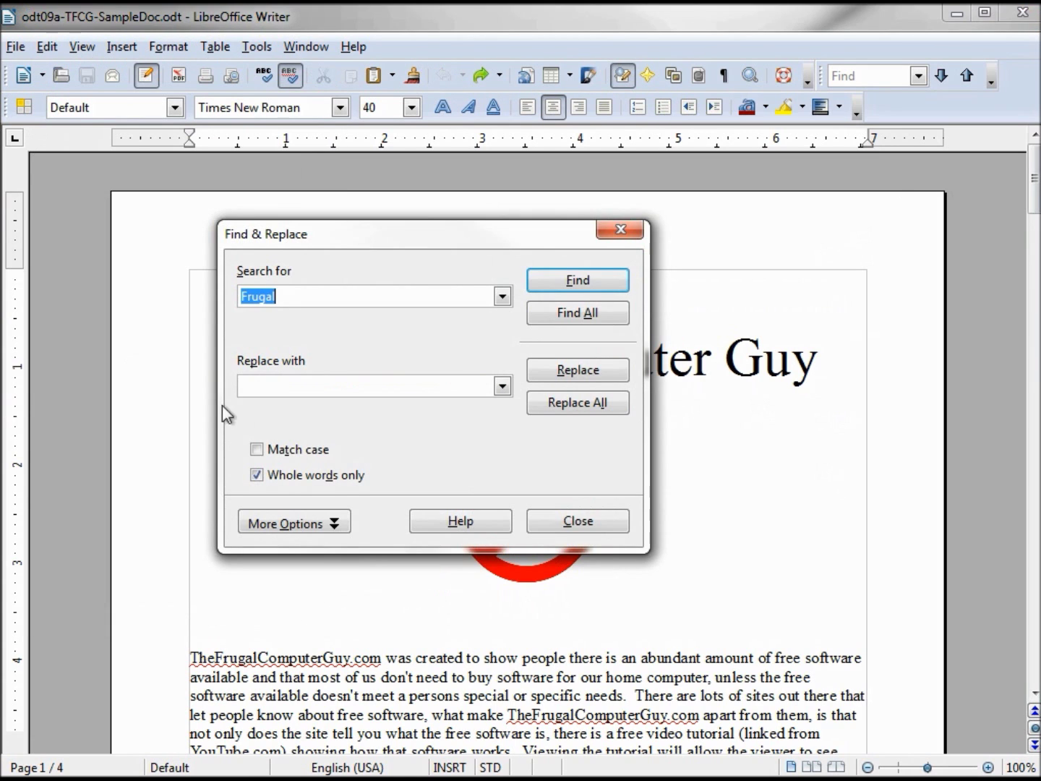
left_click(257, 475)
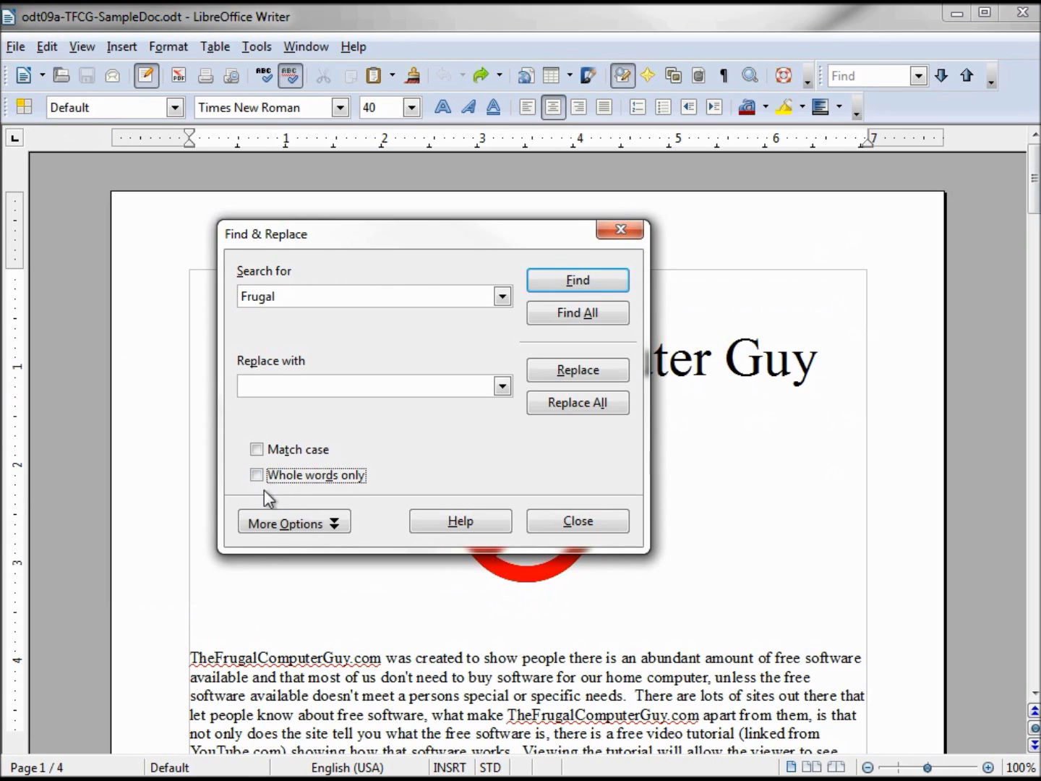
left_click(282, 523)
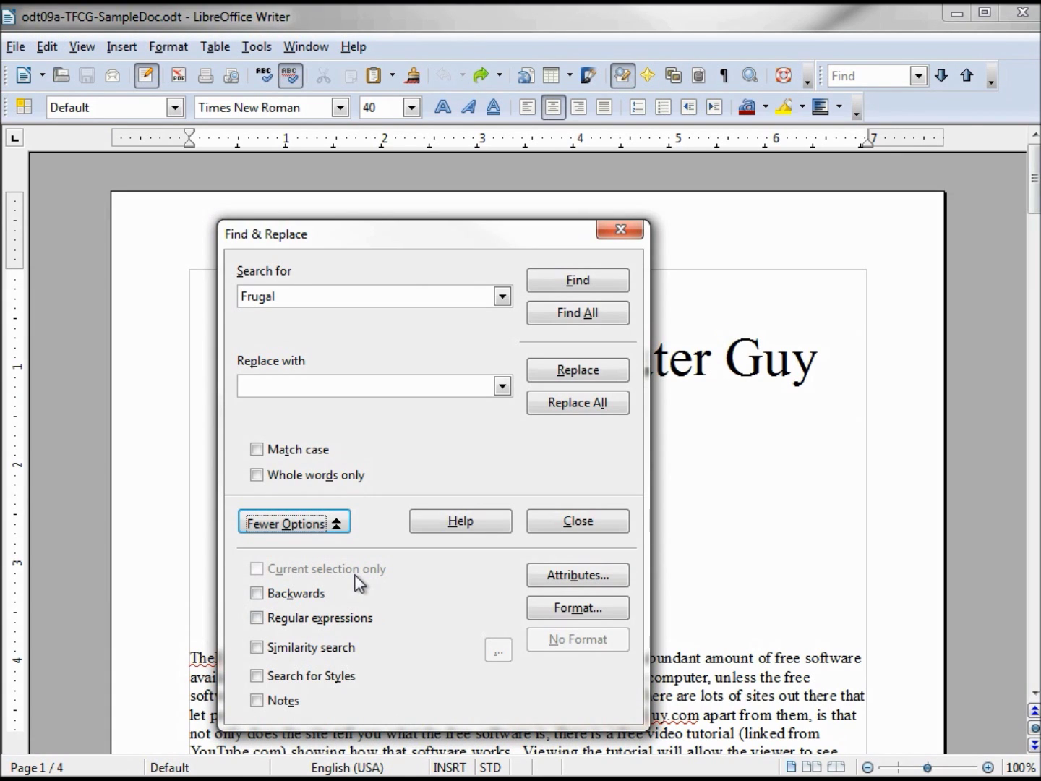
left_click(616, 230)
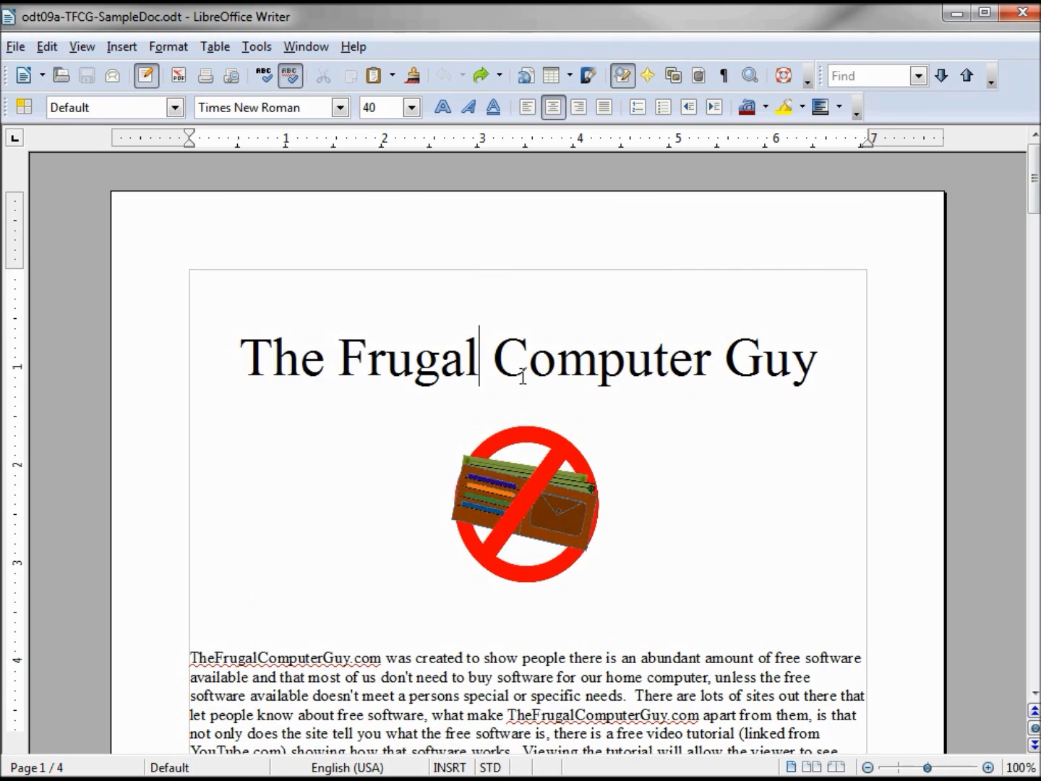
left_click_drag(223, 659, 653, 734)
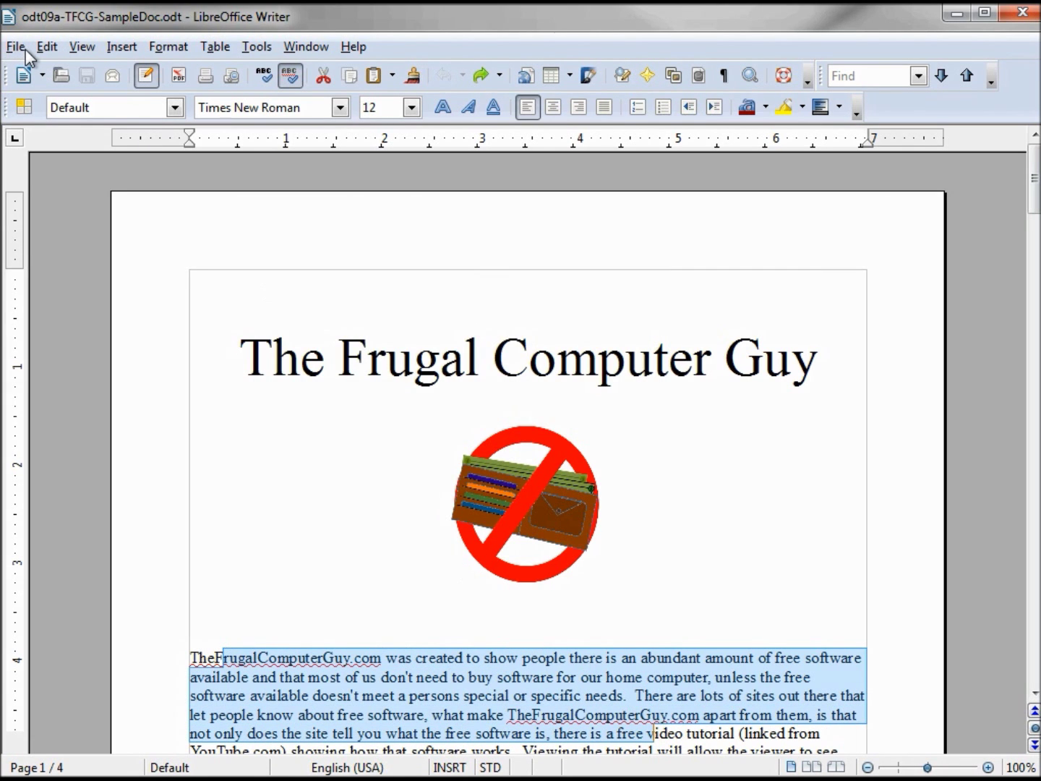
key("ctrl+h")
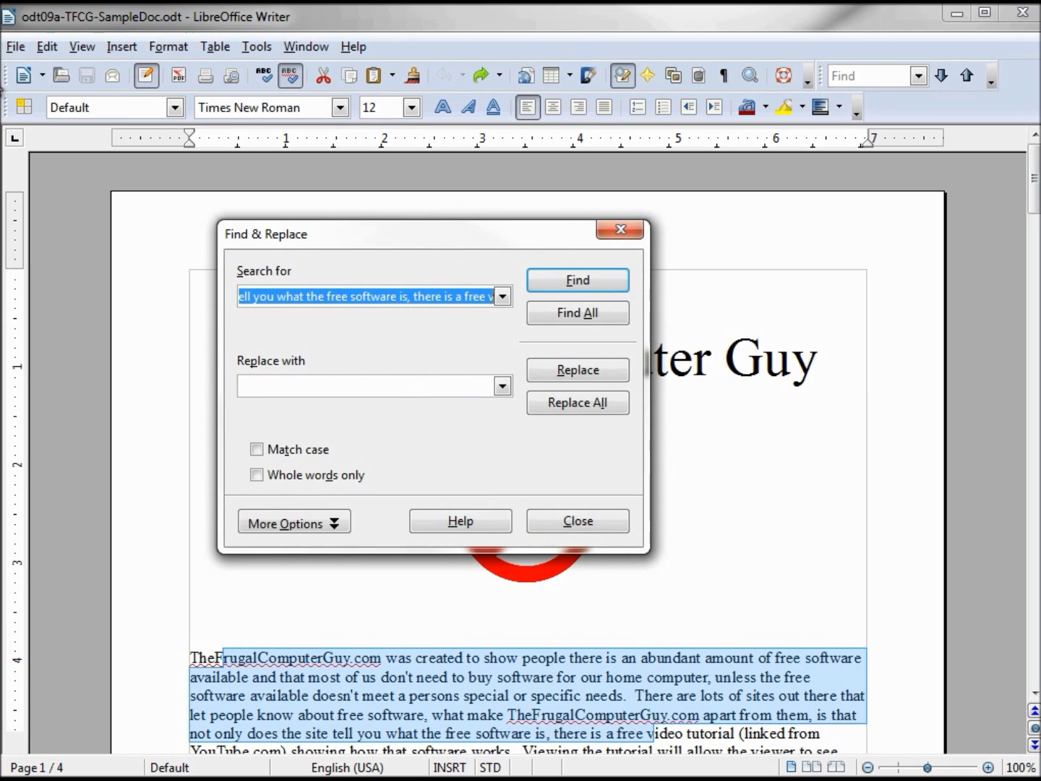
left_click(338, 534)
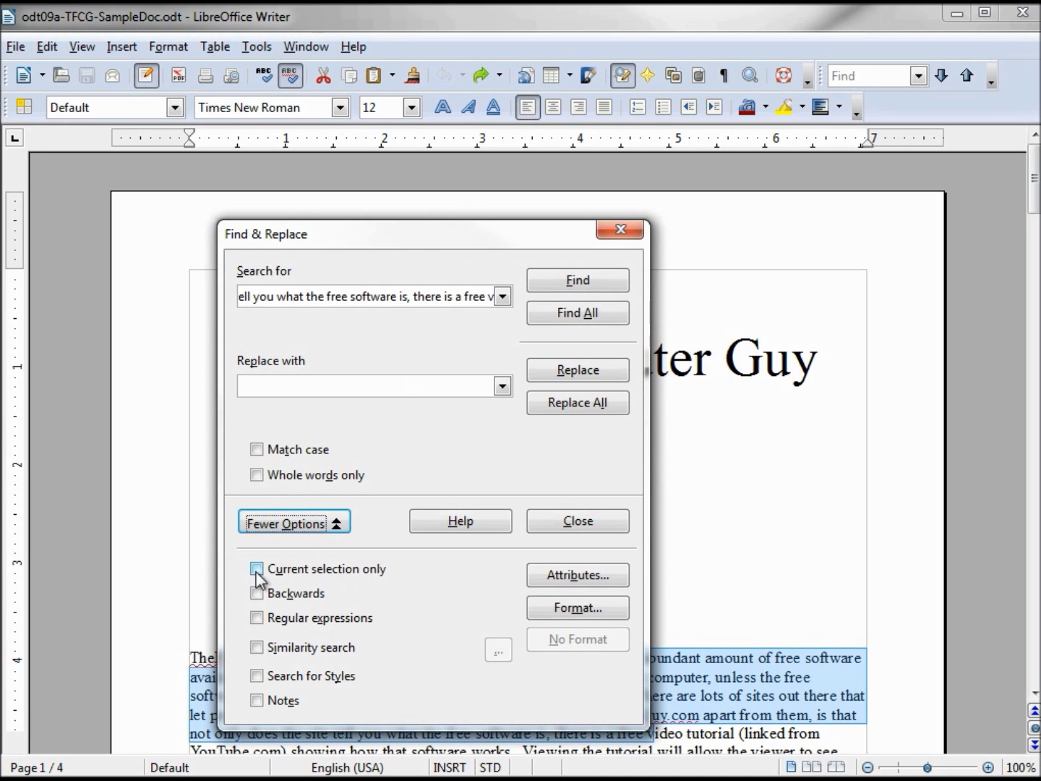
left_click(621, 229)
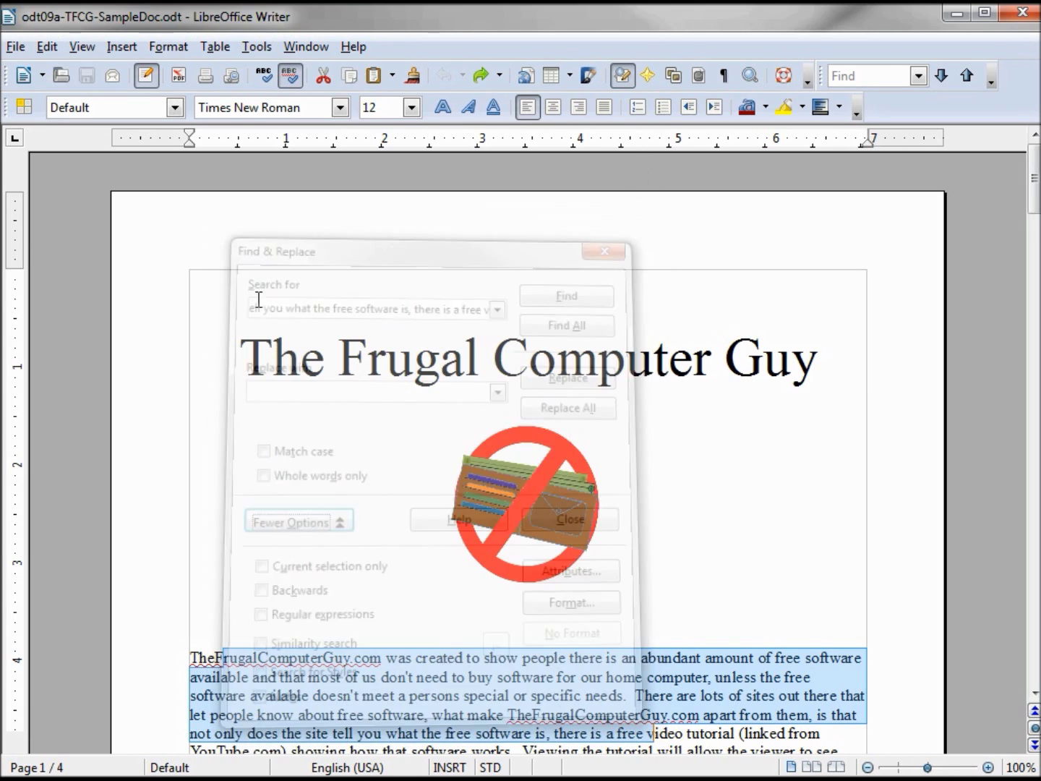
left_click(240, 355)
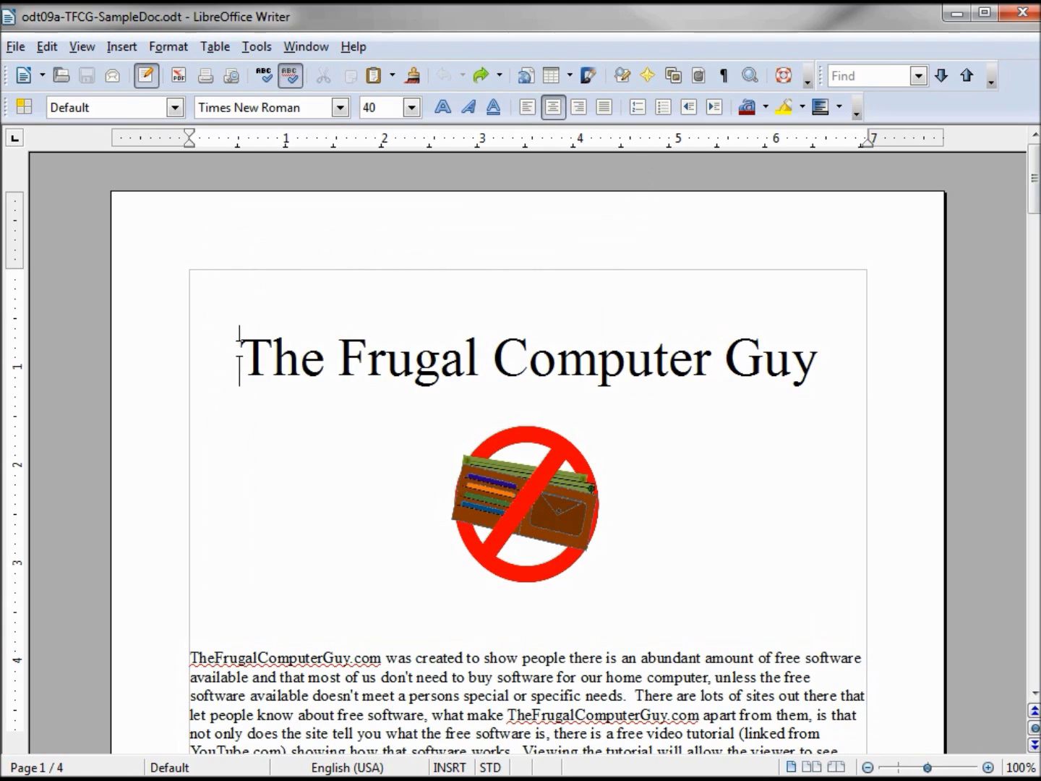
Step: Reopen Find & Replace with an empty search term and Regular expressions enabled
key("ctrl+h")
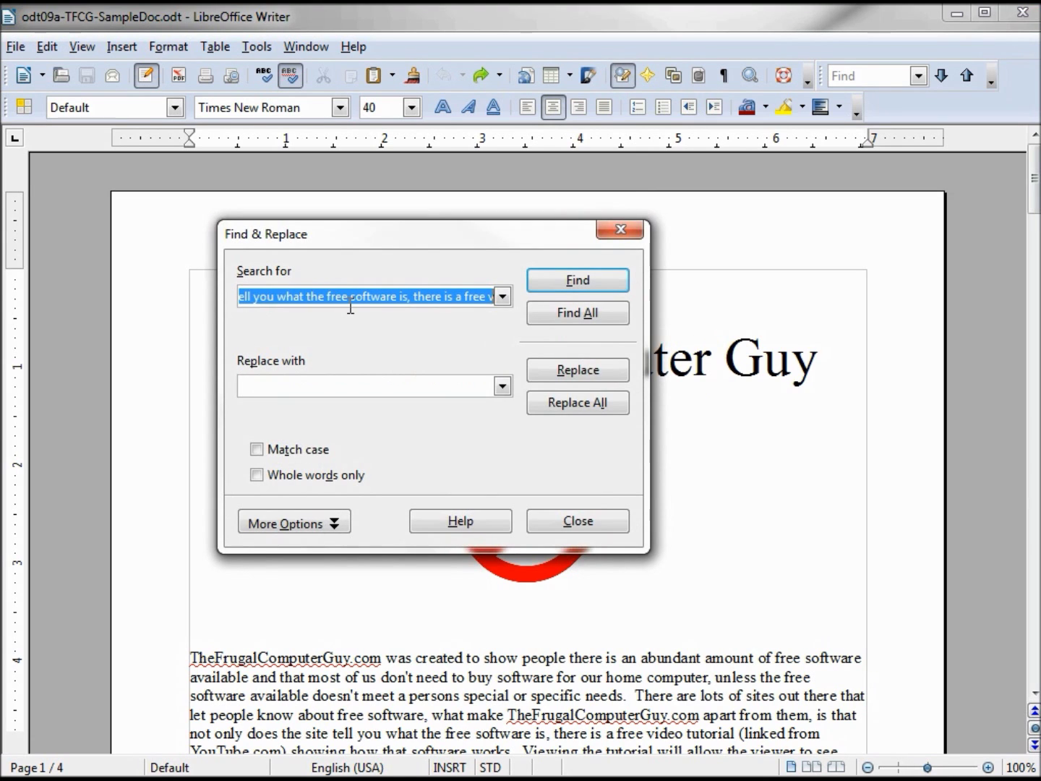
key("BackSpace")
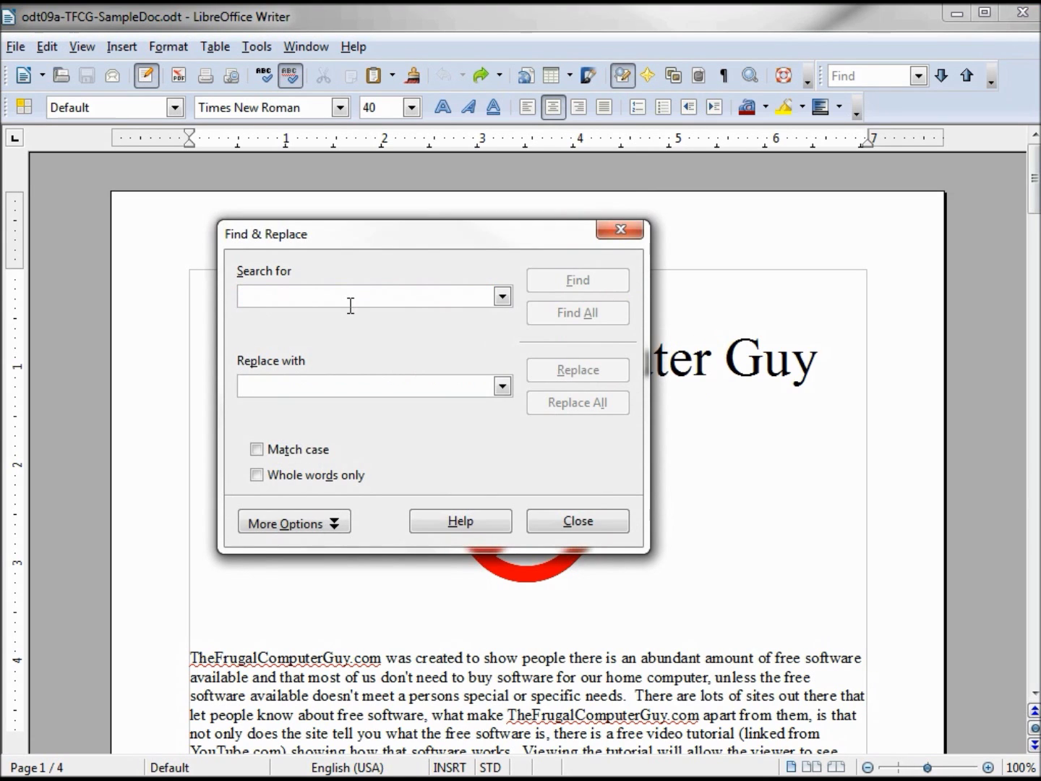
left_click(288, 520)
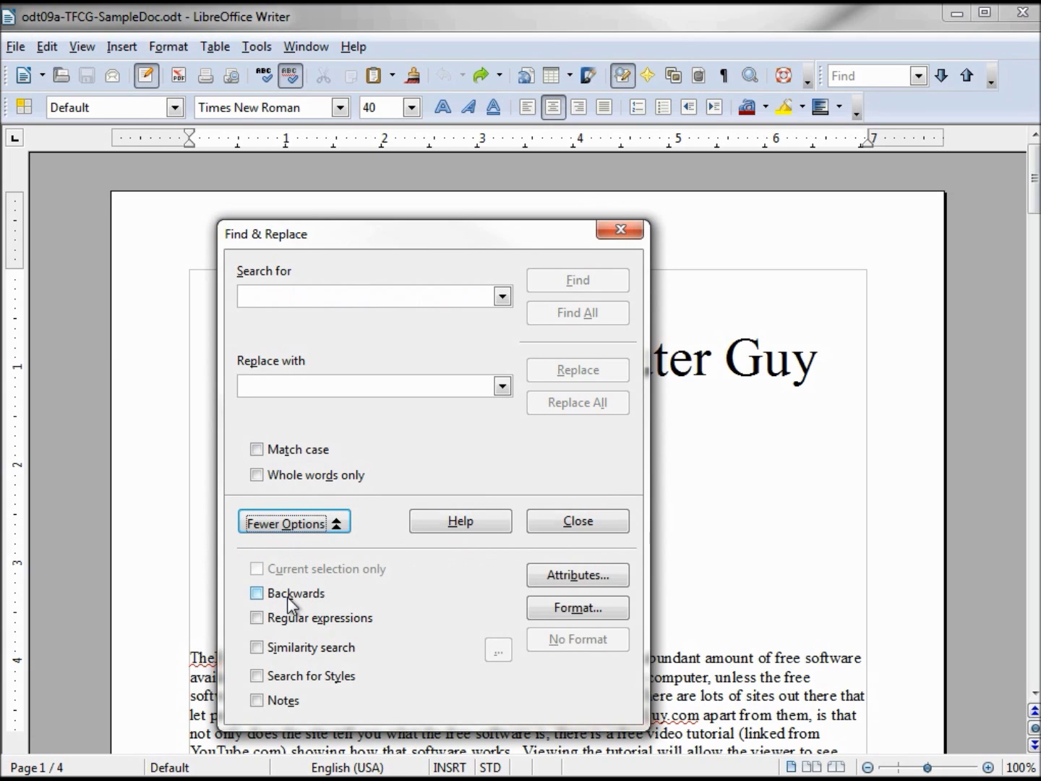
left_click(257, 619)
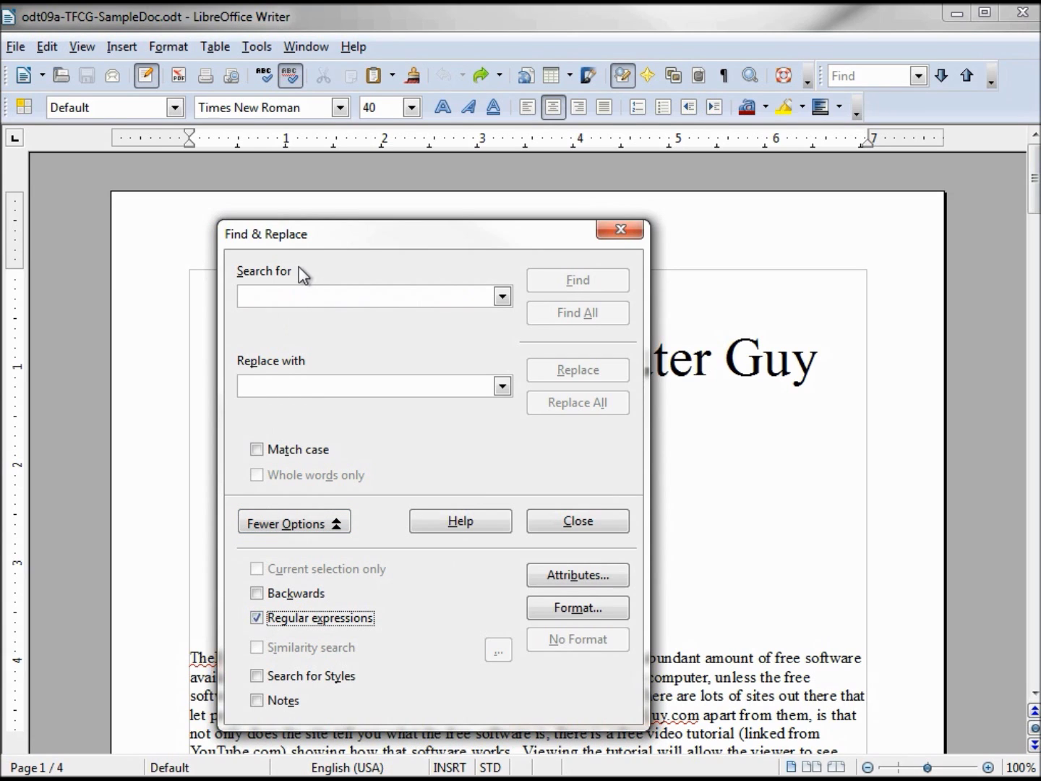
Step: Enter the regex pattern ma.e in Search for, then clear it again
left_click(308, 295)
type("ma.e")
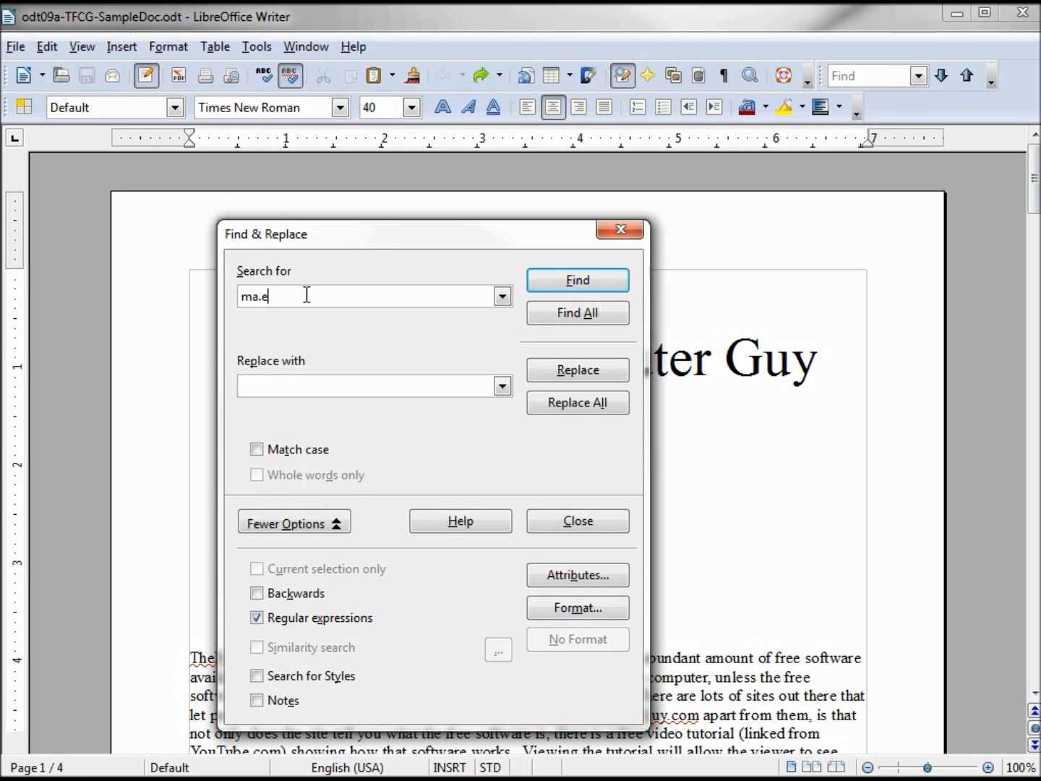
key("BackSpace")
key("BackSpace")
key("BackSpace")
key("BackSpace")
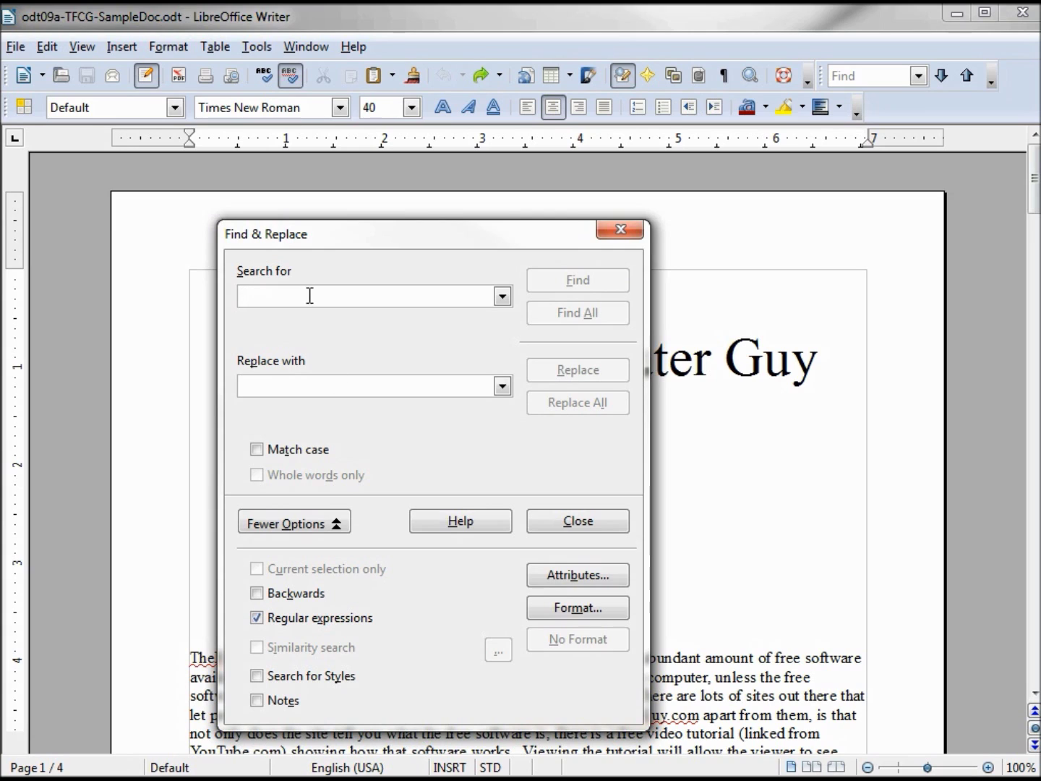
Step: Swap Regular expressions for Similarity search and search for translate
left_click(256, 618)
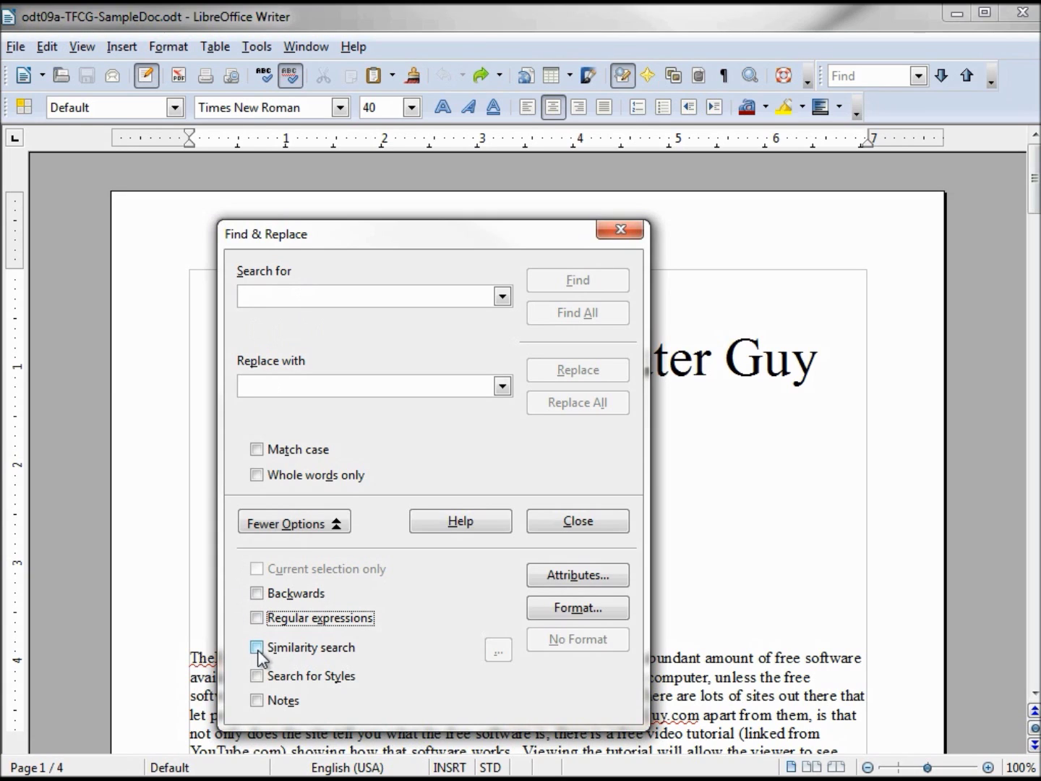
left_click(257, 648)
left_click(323, 290)
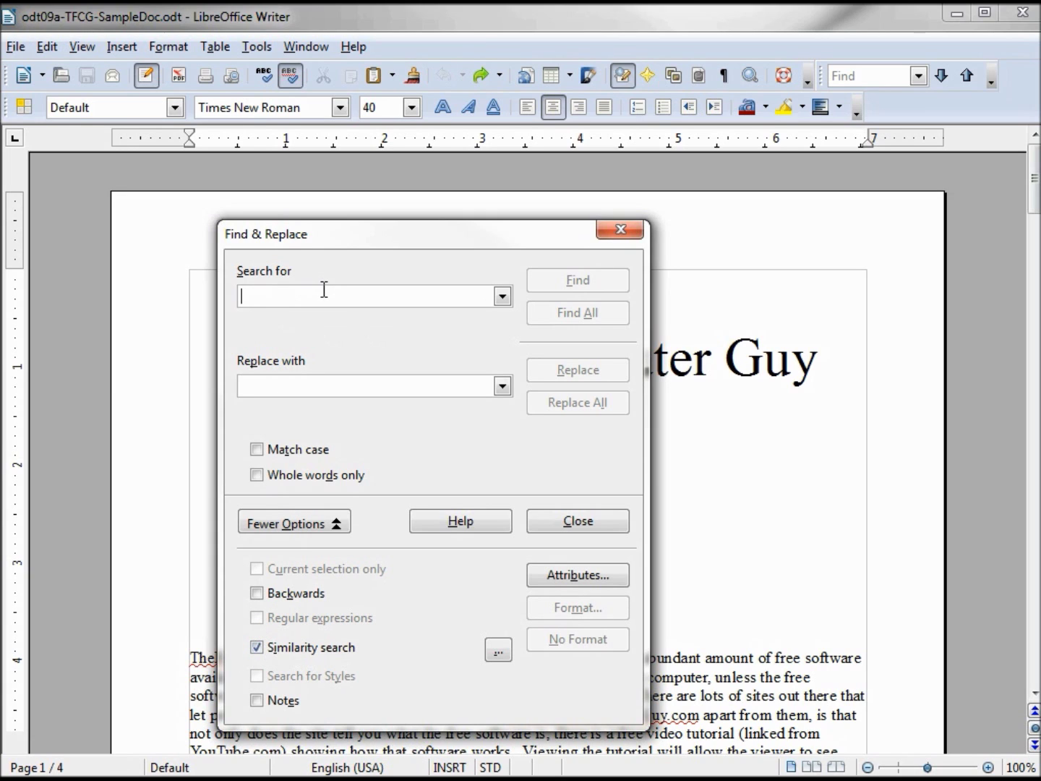
type("translate")
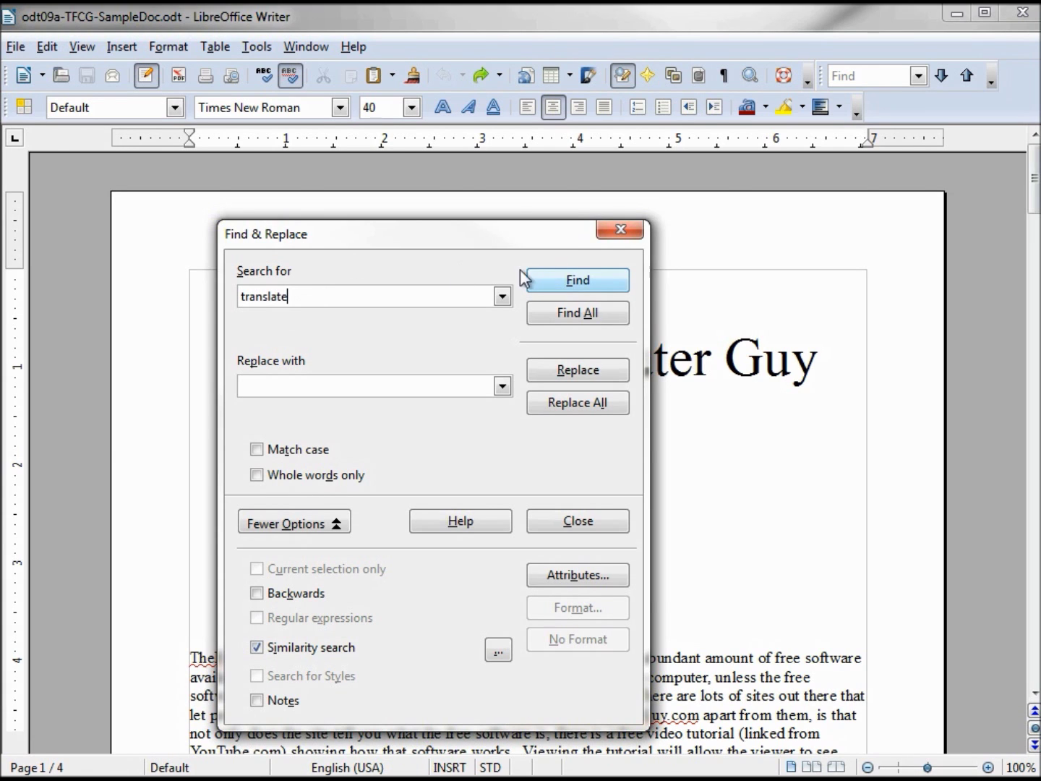
Step: Find matches transparent, then translate on page 4, then turn Similarity search off
left_click(587, 285)
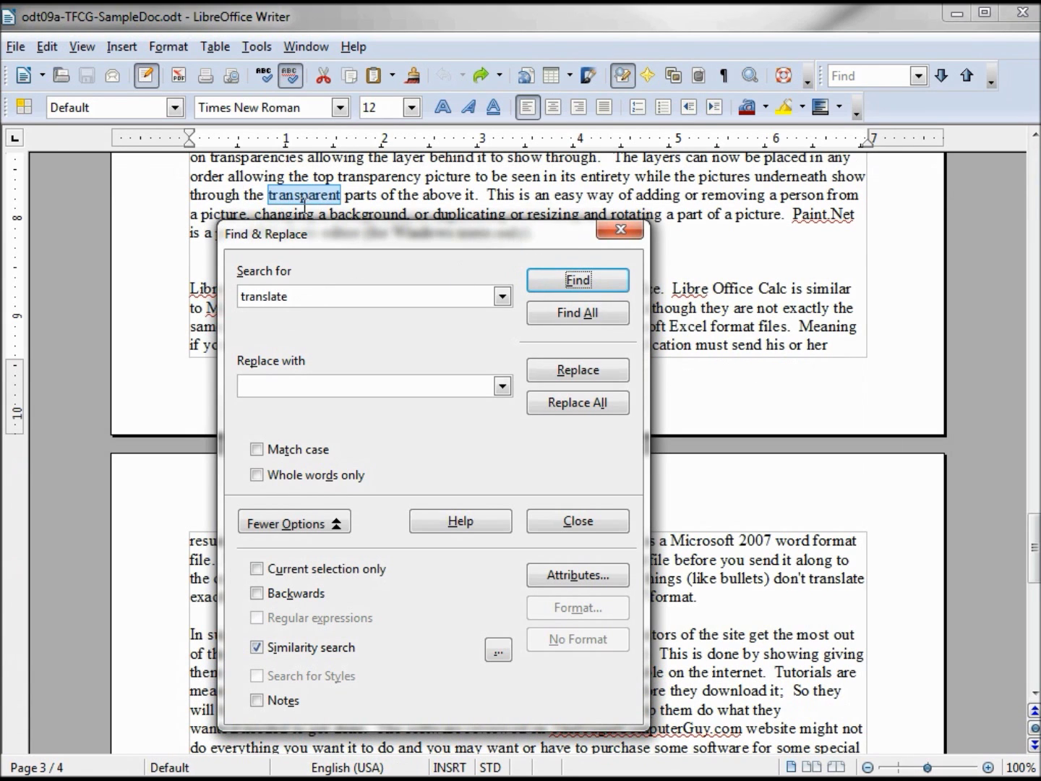
left_click(568, 279)
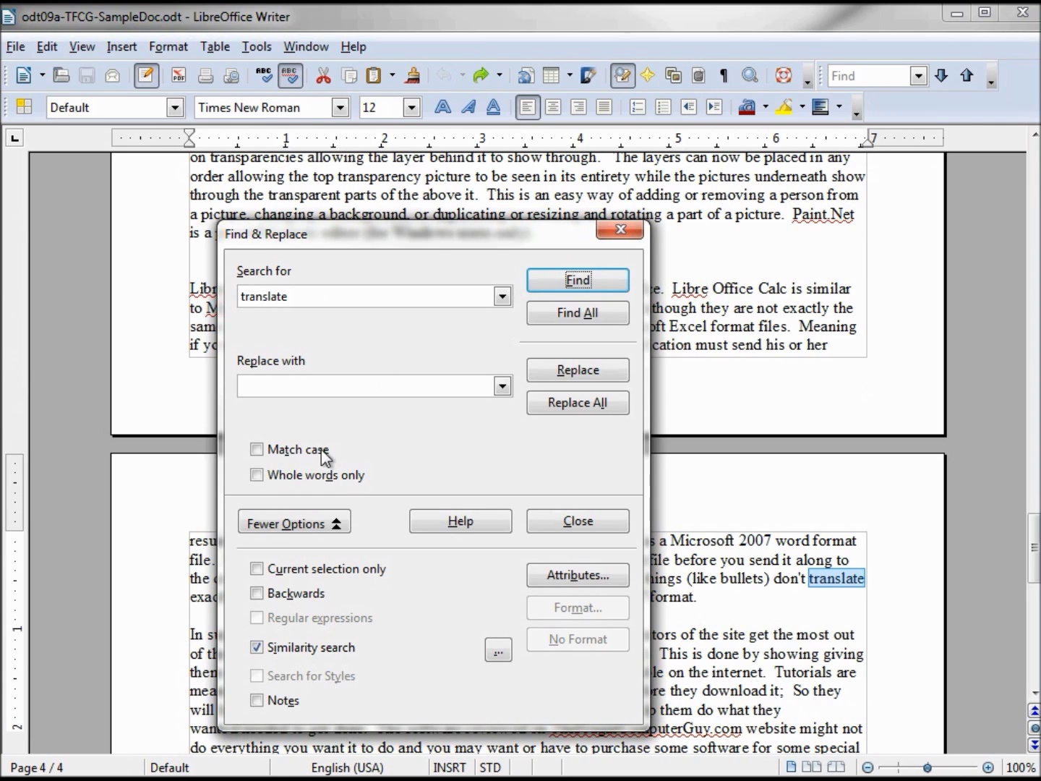
left_click(259, 648)
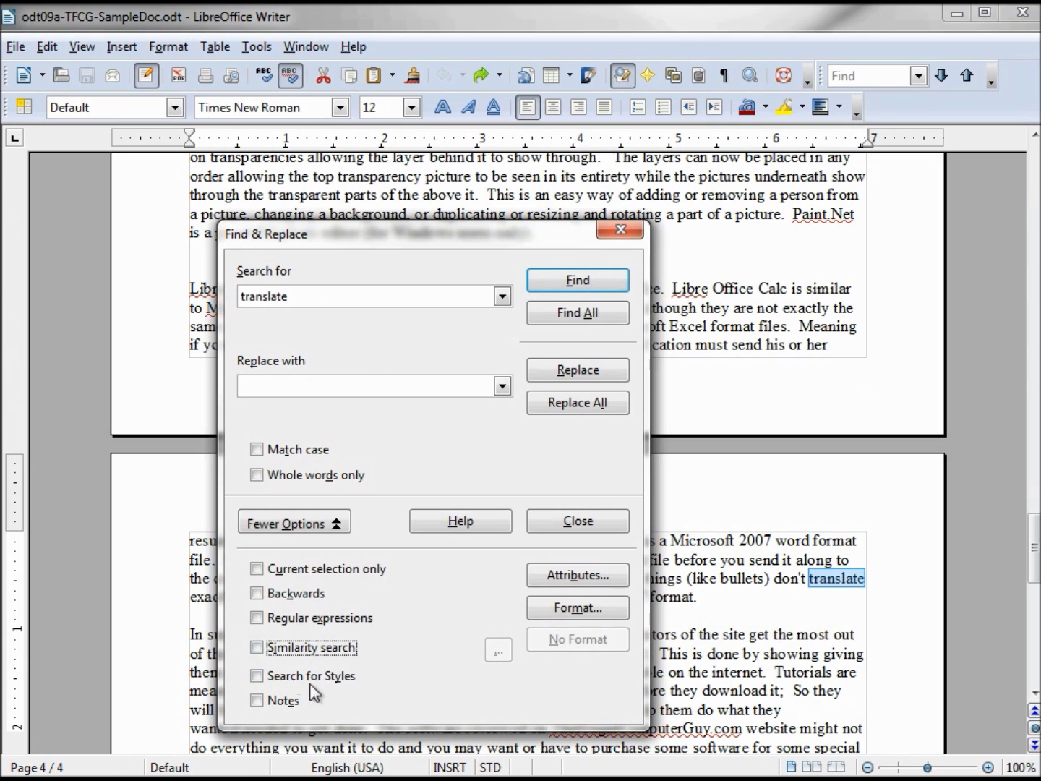